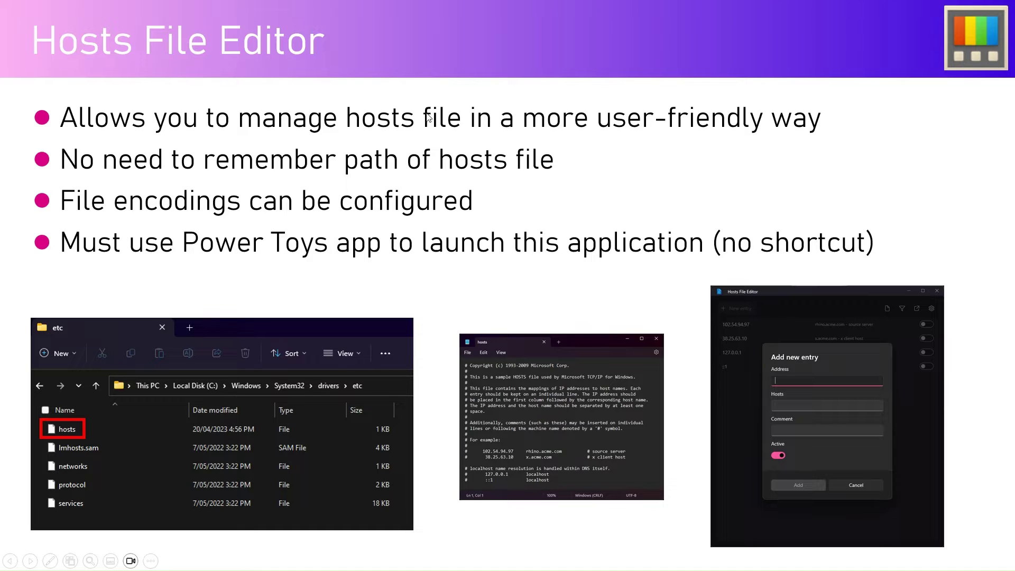
Highlight the hosts-file bullet, end the slideshow, and switch to PowerToys Settings.
left_click_drag(425, 119, 804, 398)
key("Escape")
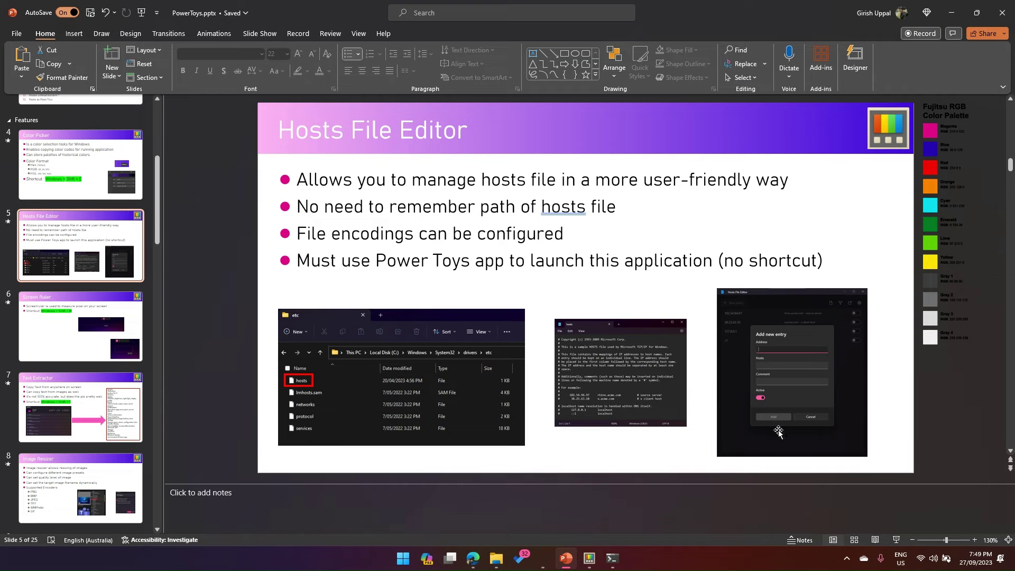
mouse_move(611, 561)
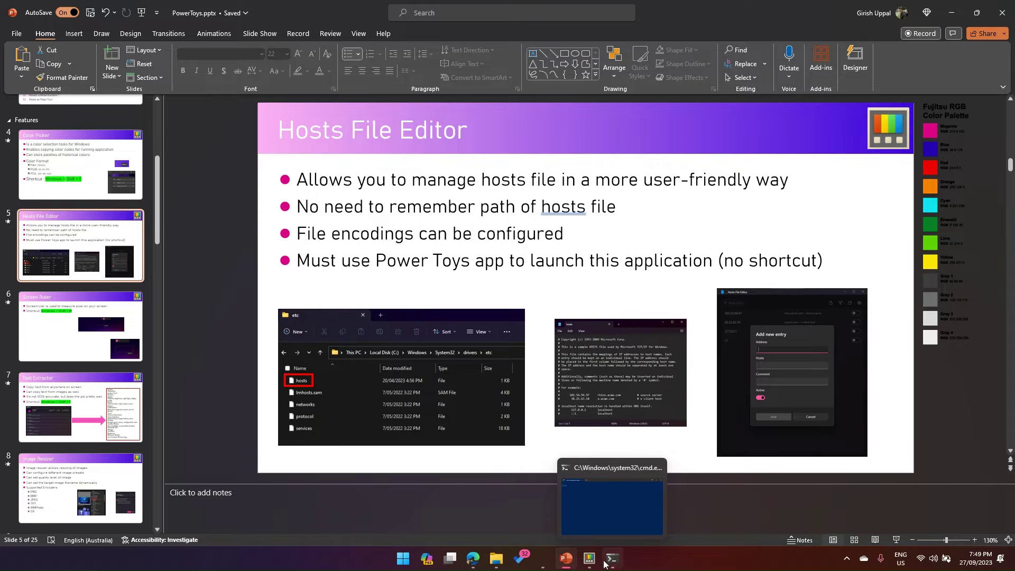
left_click(589, 559)
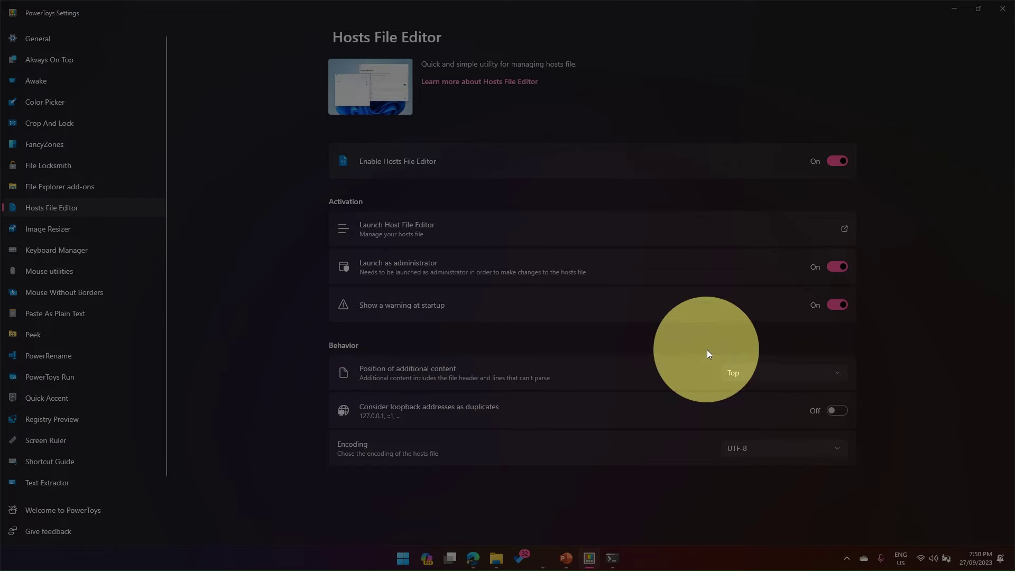
left_click(746, 373)
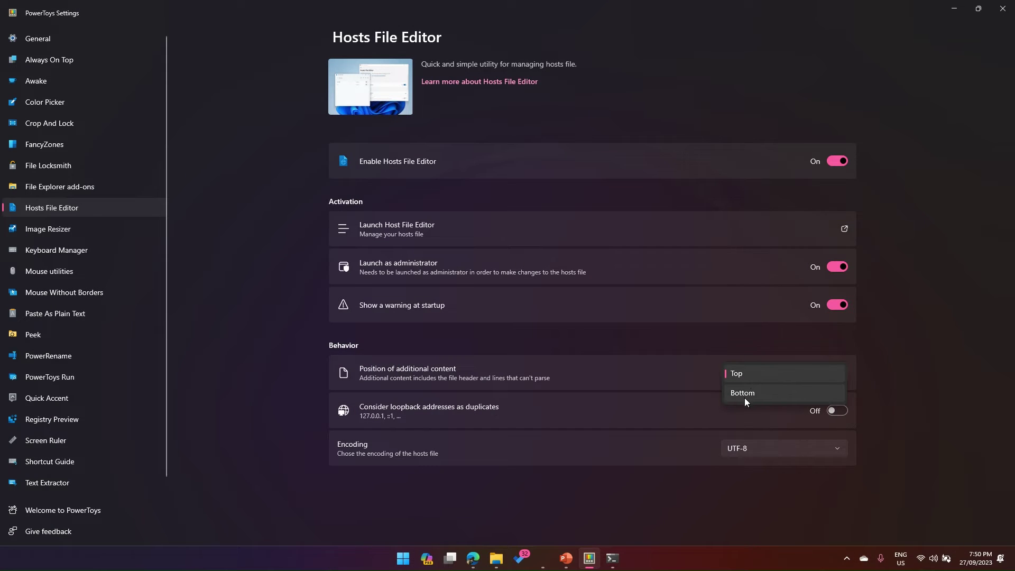
left_click(664, 351)
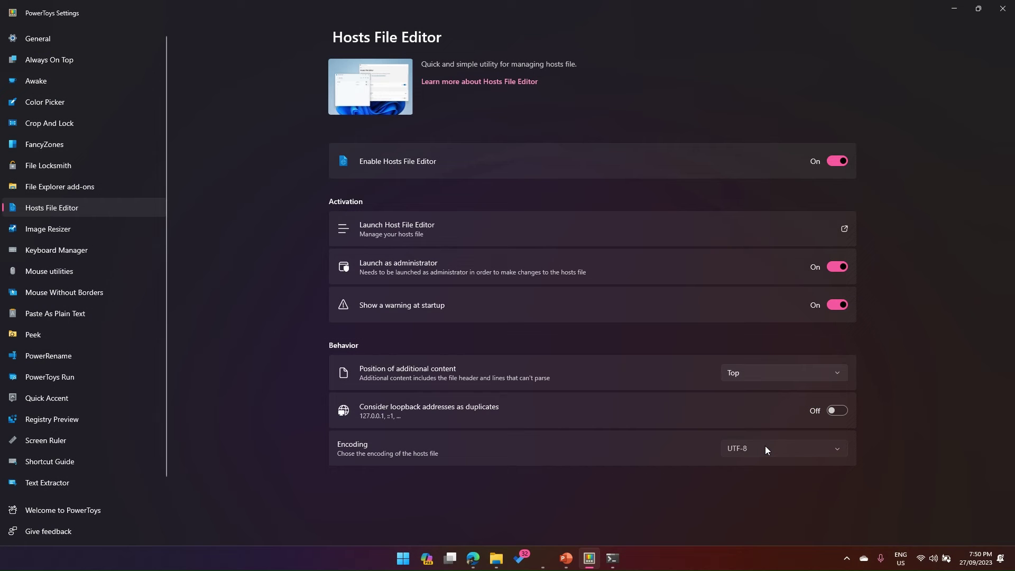
left_click(765, 446)
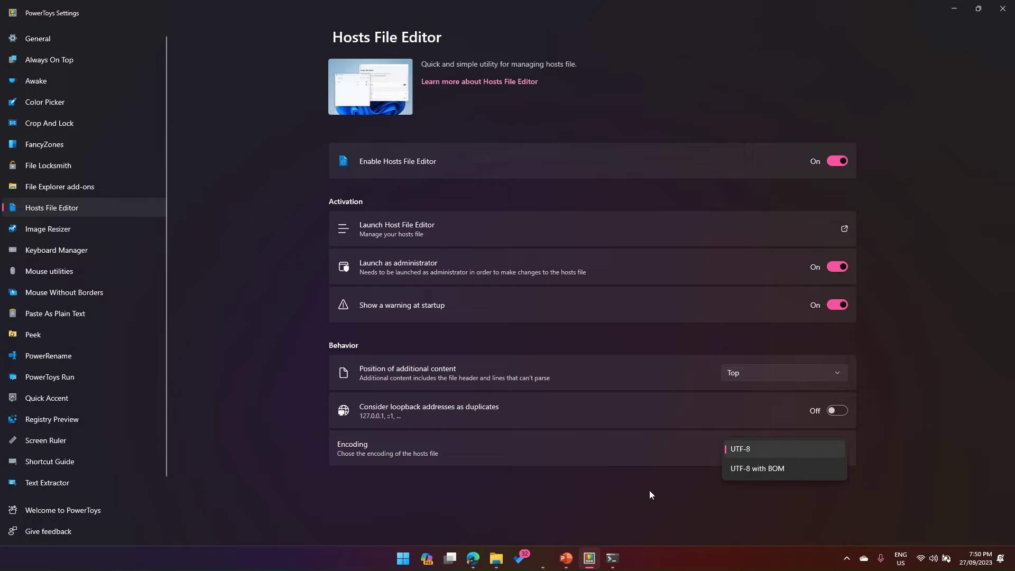
left_click(630, 495)
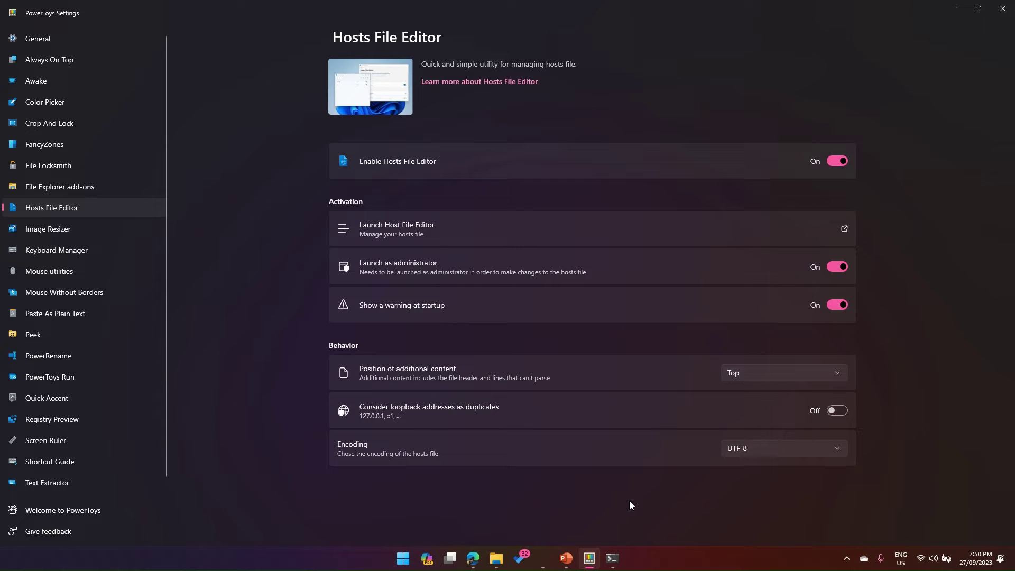
Open the drivers folder via Run ('driver') and go into the etc folder.
key("super+r")
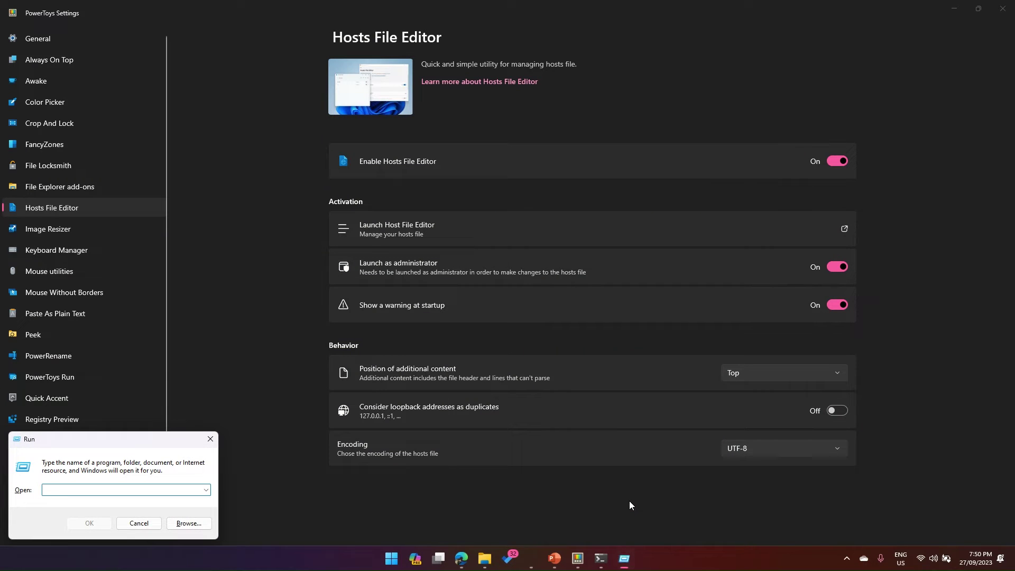
type("drivers")
key("Return")
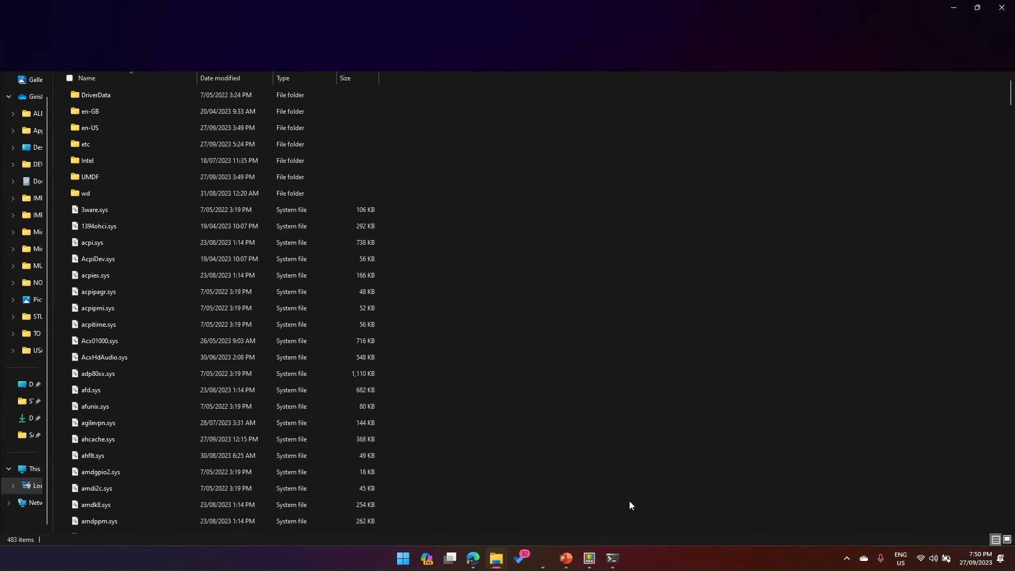
double_click(89, 145)
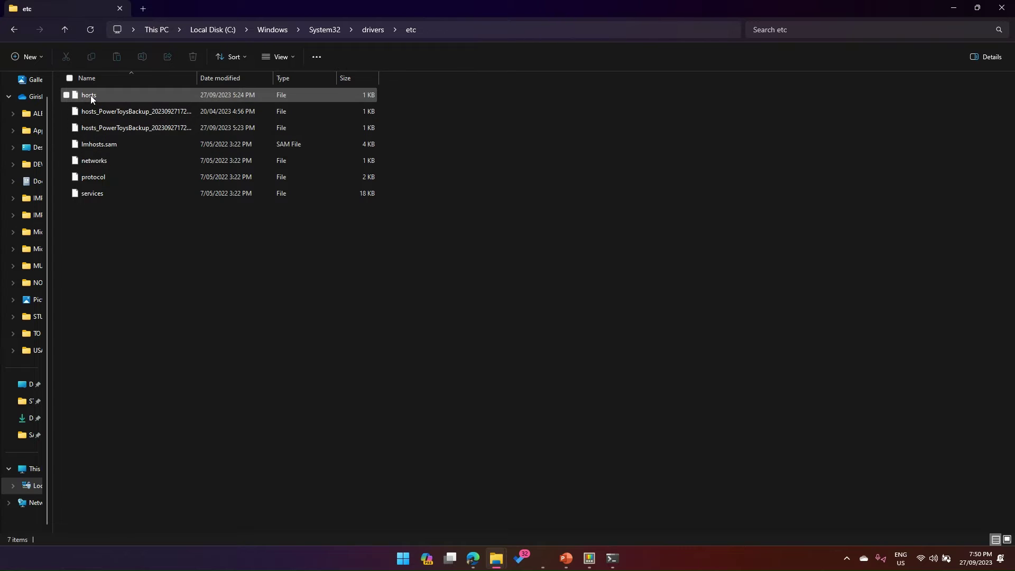
Open the hosts file in Notepad just once and place the cursor after the last entry.
double_click(90, 94)
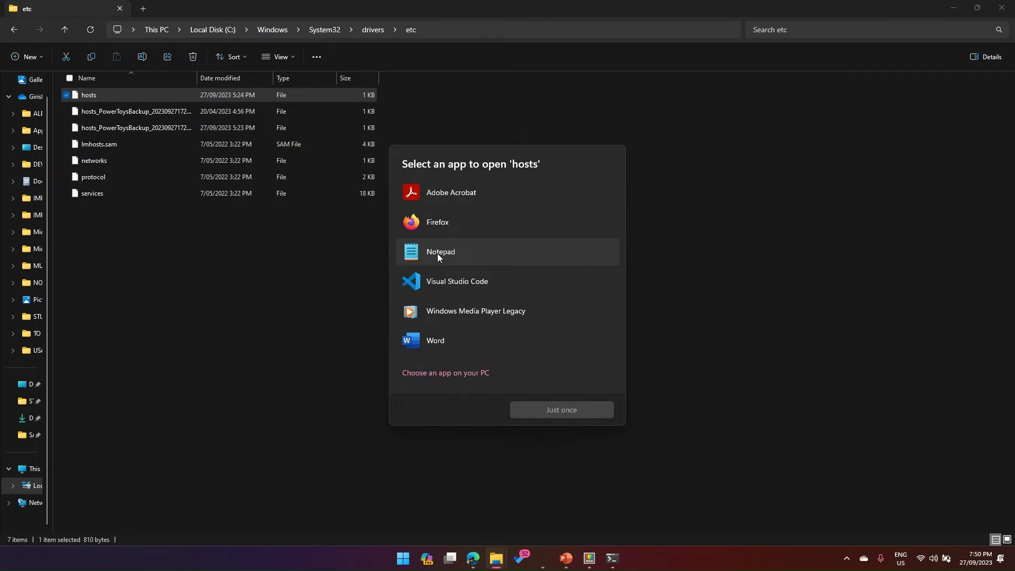
left_click(438, 254)
left_click(569, 416)
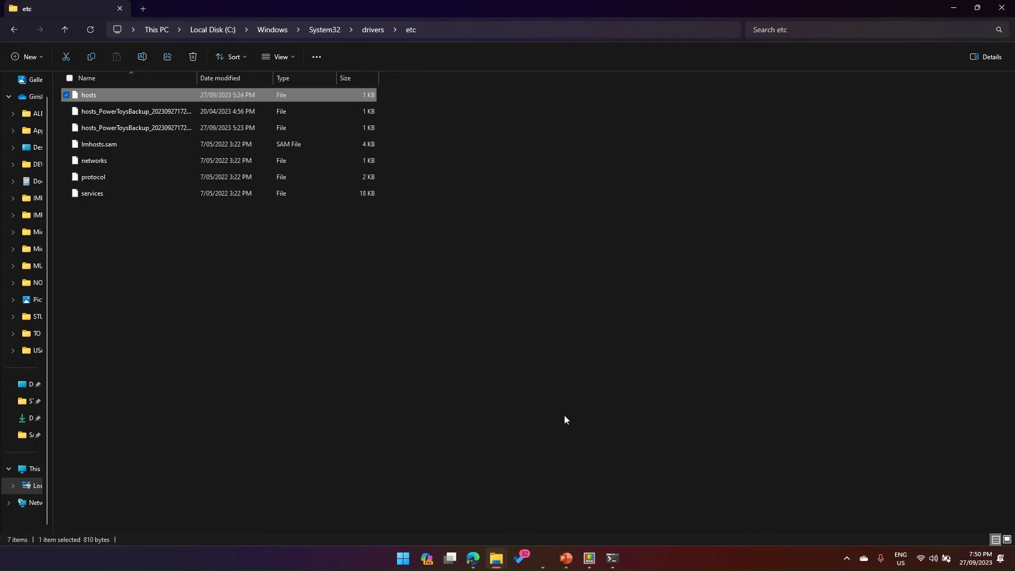
left_click(240, 323)
Append a sample line '12.23.4.5 Girish' to hosts, select it, then close Notepad.
key("Return")
key("Return")
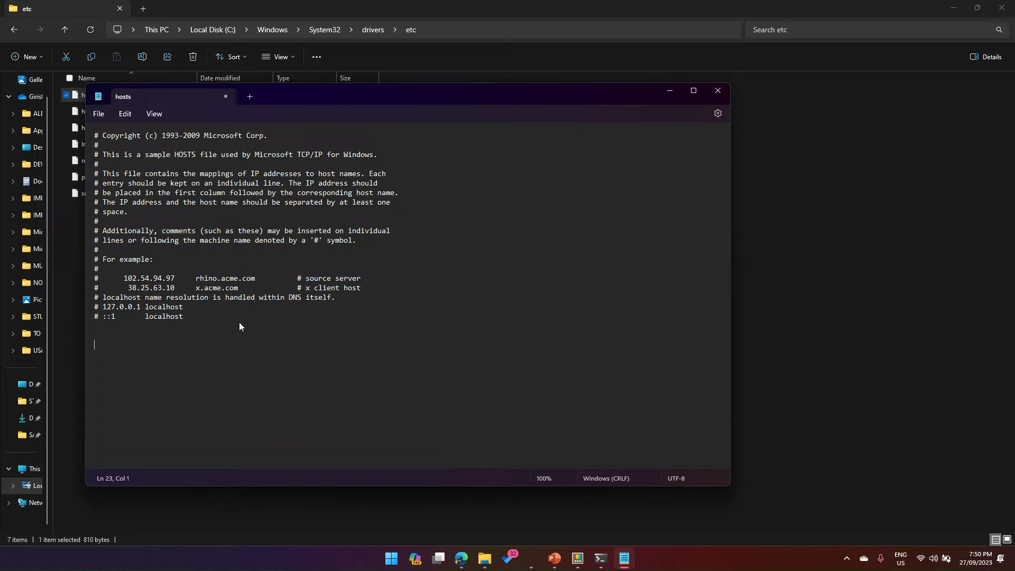
type("12.23.4.5 Girish")
key("Up")
key("shift+End")
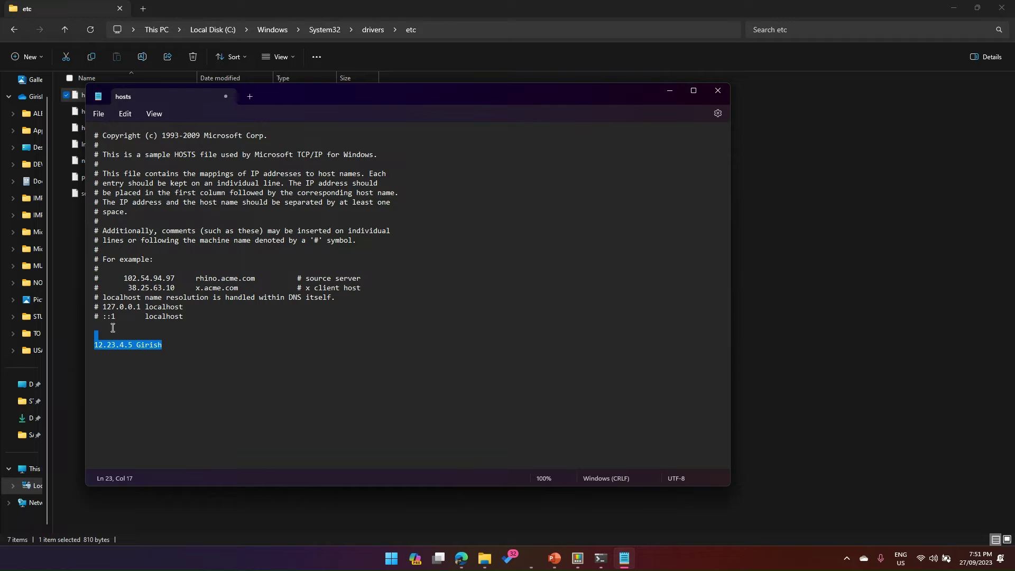
left_click(717, 91)
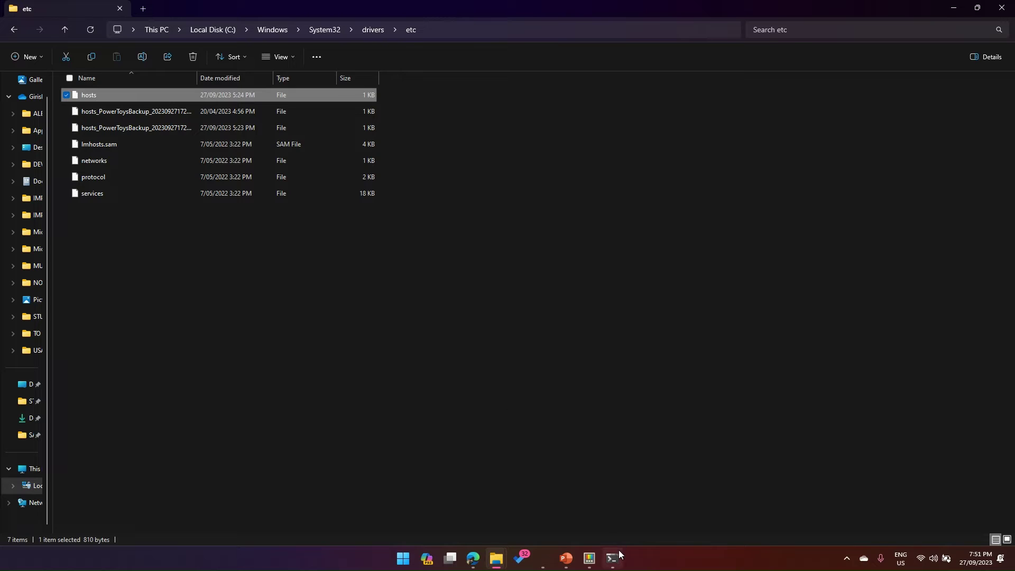
Ping the website's domain in Command Prompt and copy the reply IP 35.213.223.71.
mouse_move(619, 552)
left_click(613, 559)
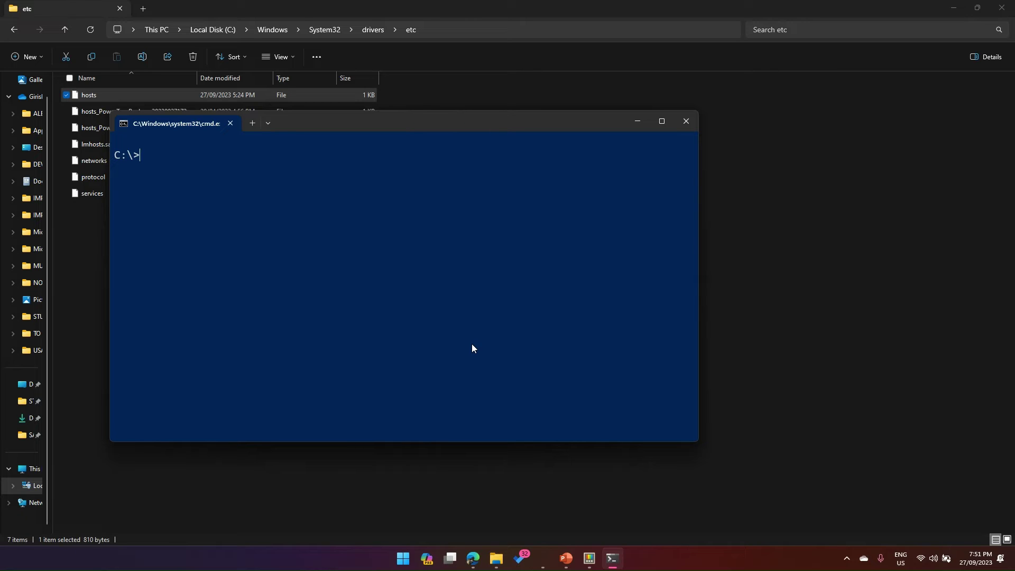
type("ping girishuppal.com")
key("Return")
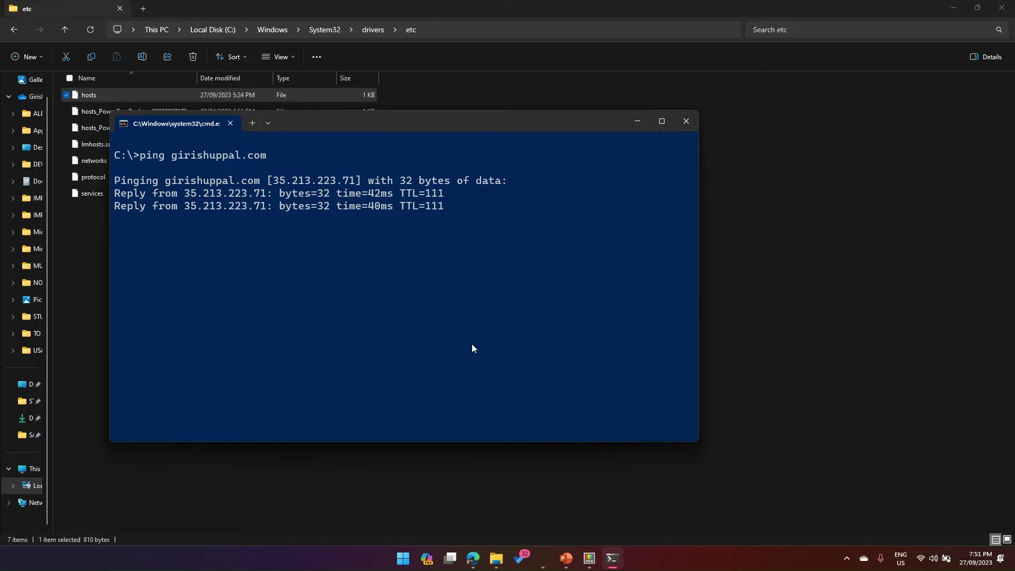
left_click_drag(186, 194, 266, 198)
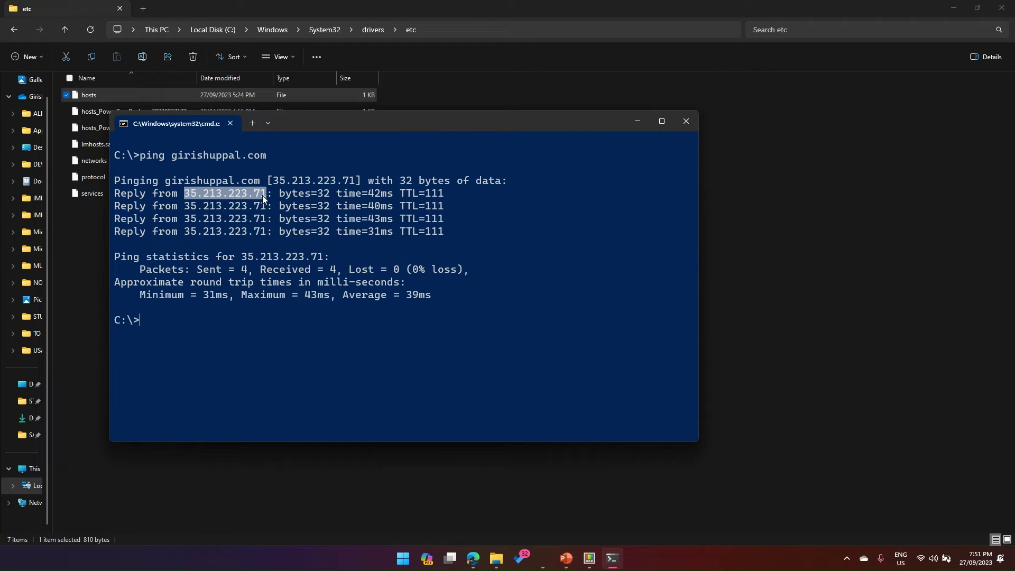
key("ctrl+c")
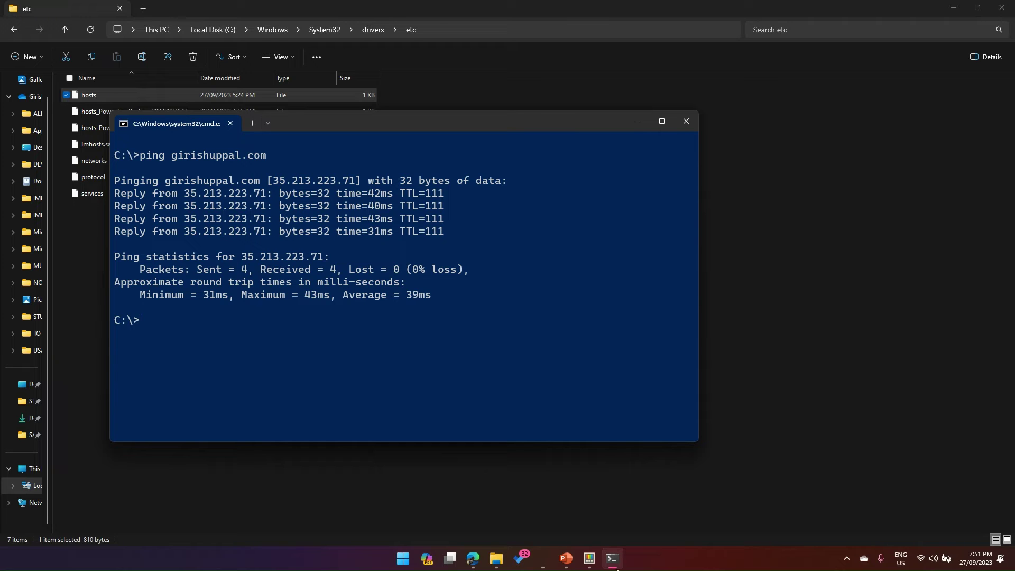
left_click(593, 563)
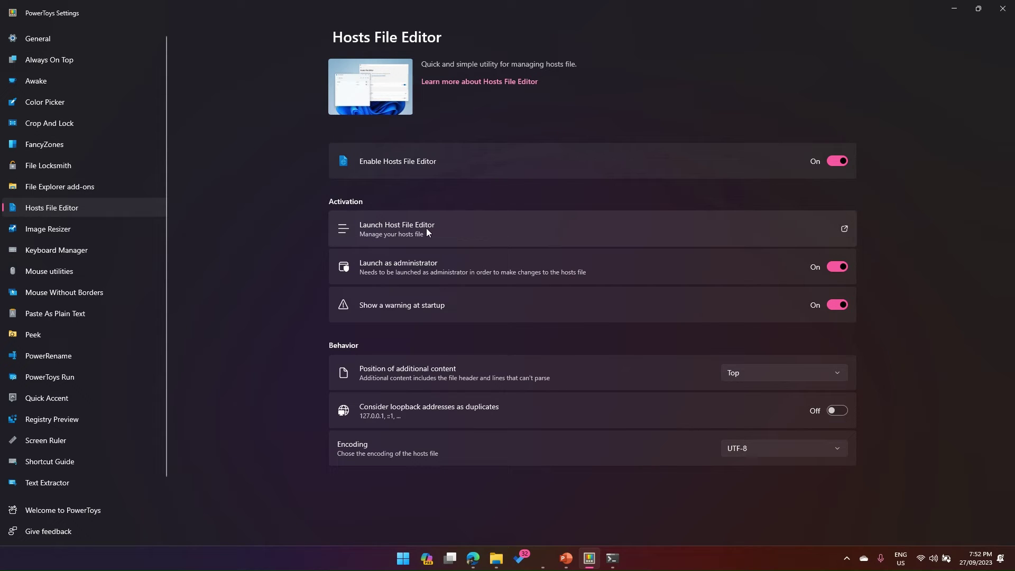
Launch the Hosts File Editor from PowerToys Settings and bring its window into view.
left_click(845, 230)
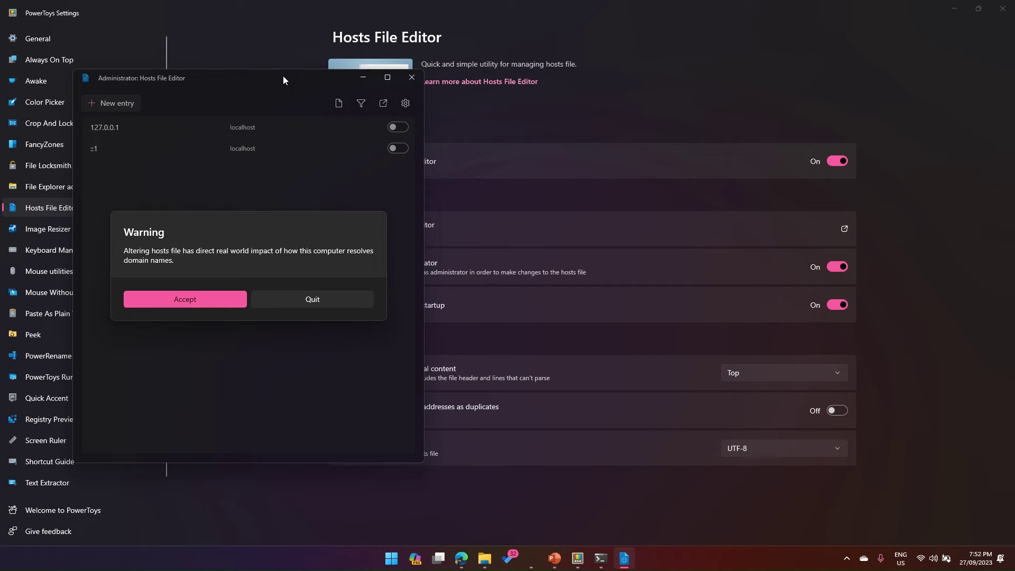
key("super+d")
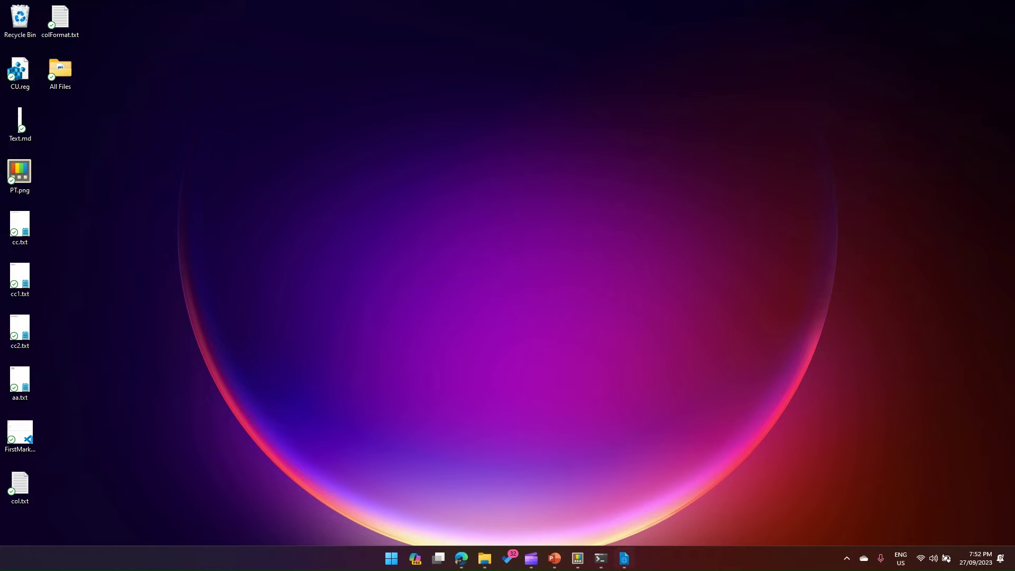
left_click(624, 559)
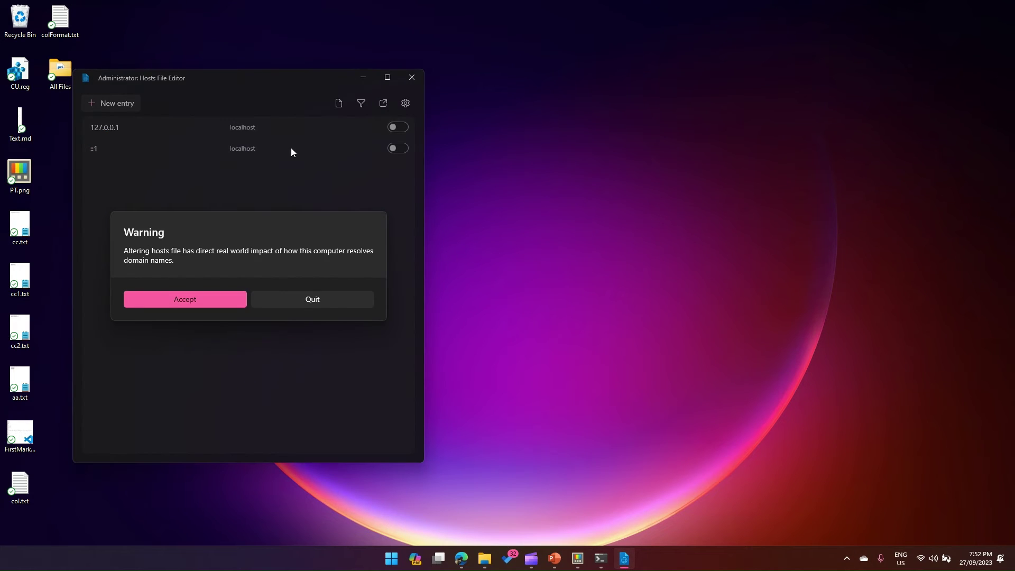
left_click_drag(269, 81, 504, 65)
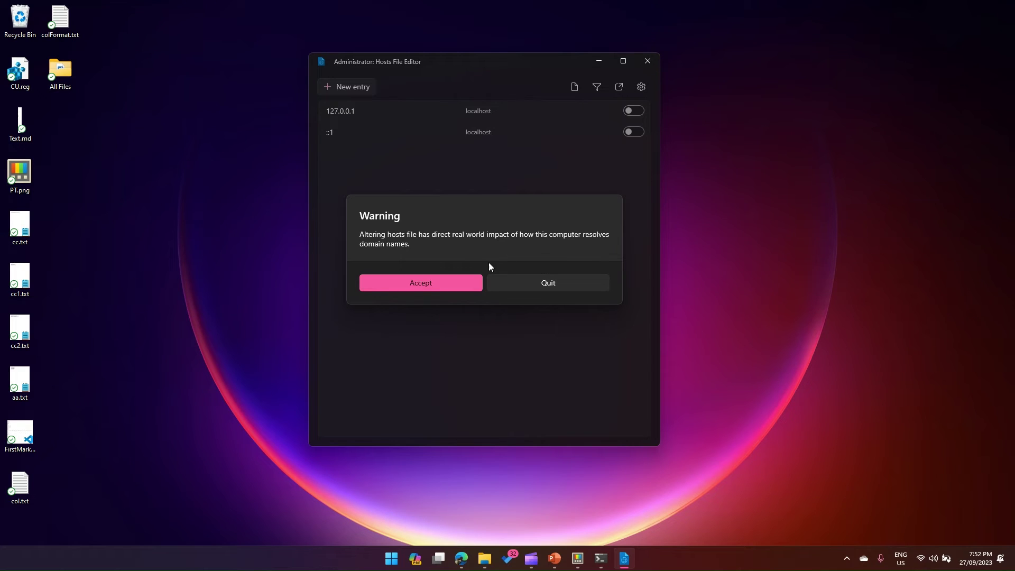
Accept the warning and add entry 35.213.223.71, host girish, comment 'This is Girish Website'.
left_click(453, 285)
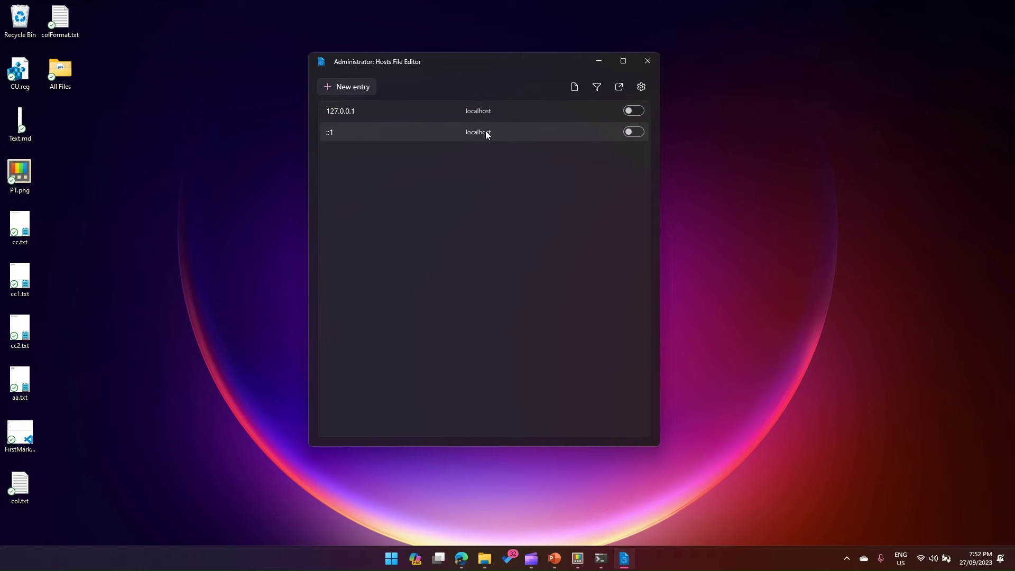
left_click(341, 89)
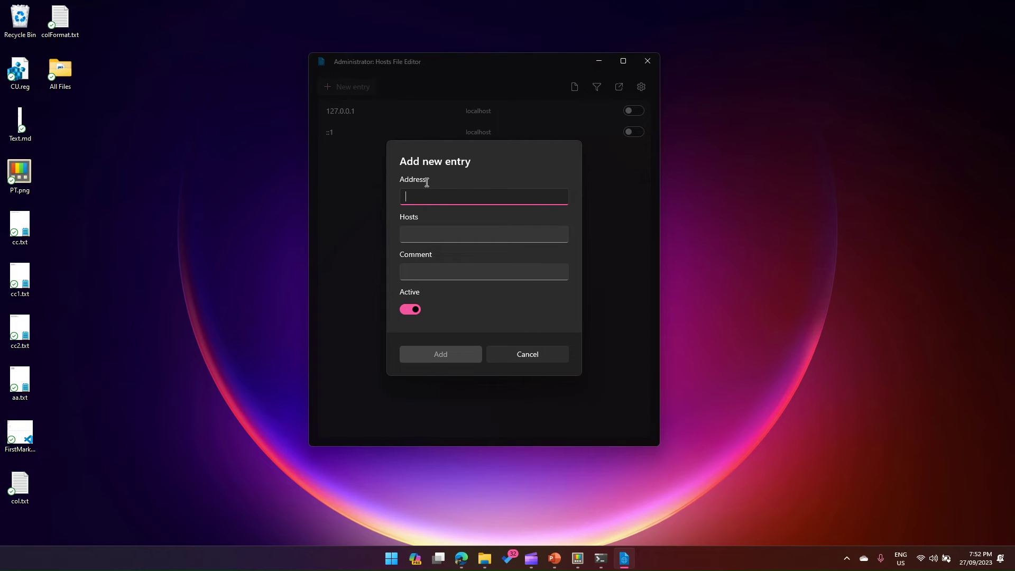
key("ctrl+v")
left_click(449, 233)
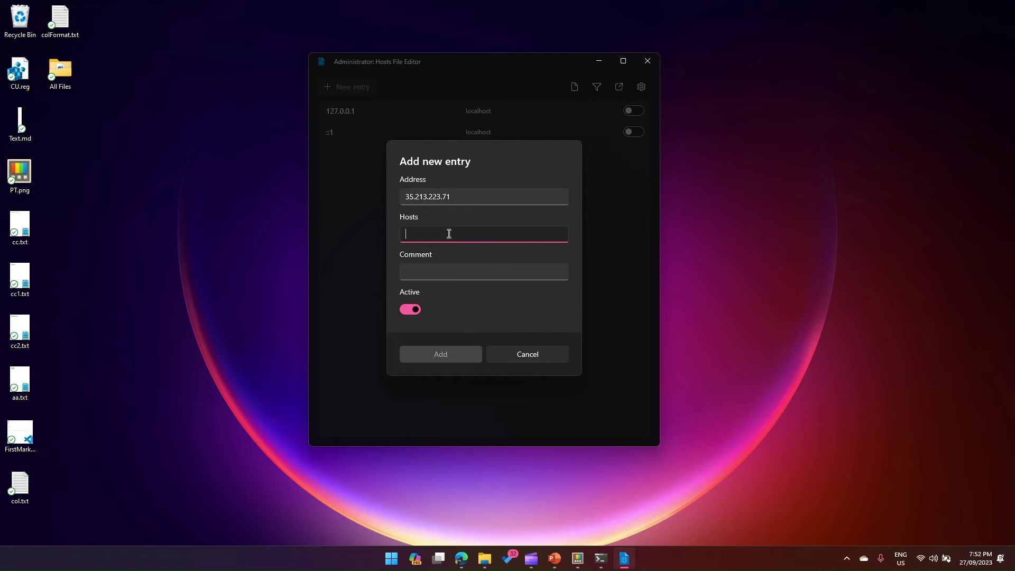
type("girish")
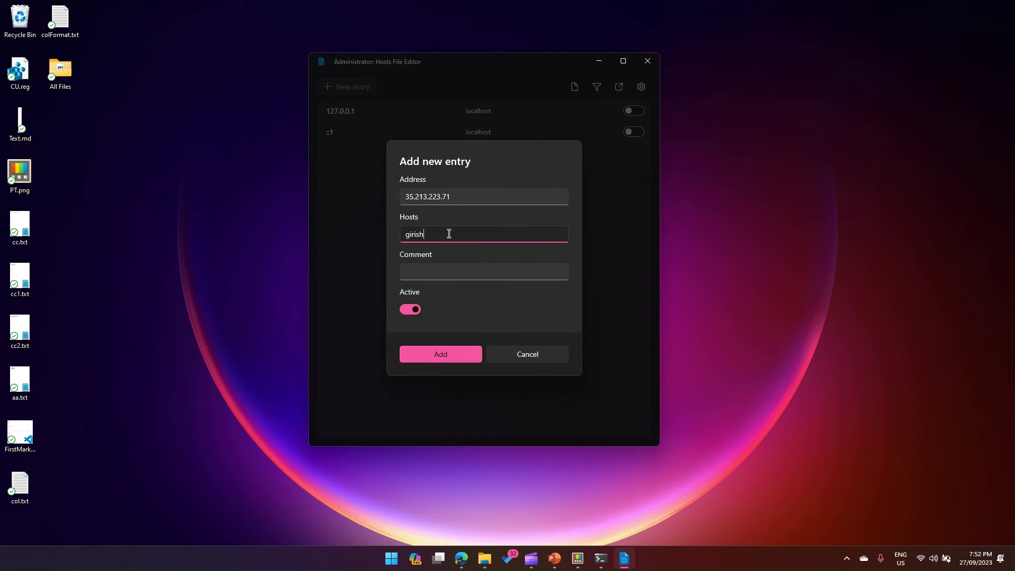
left_click(452, 276)
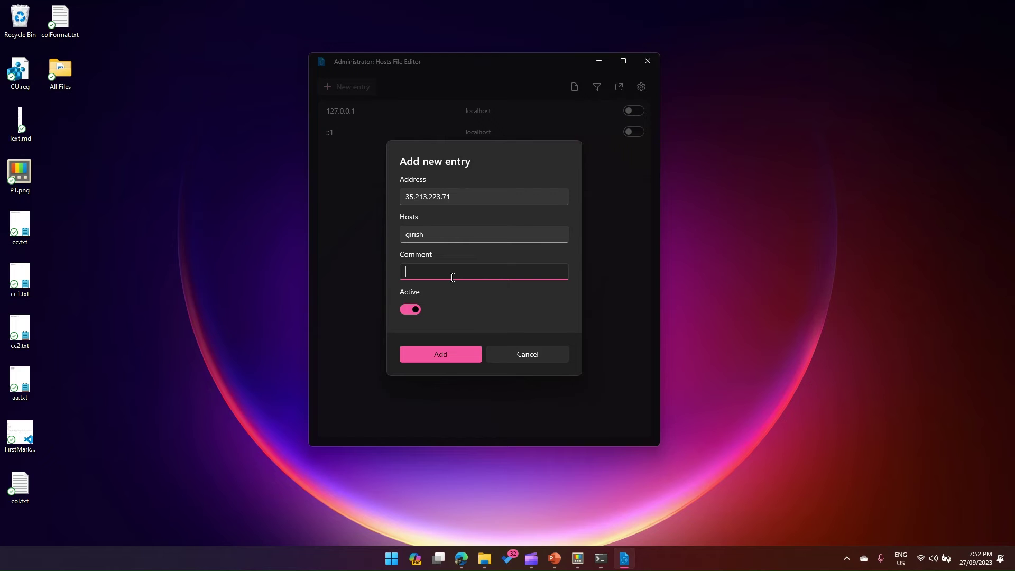
type("This is Girish Website")
left_click(454, 355)
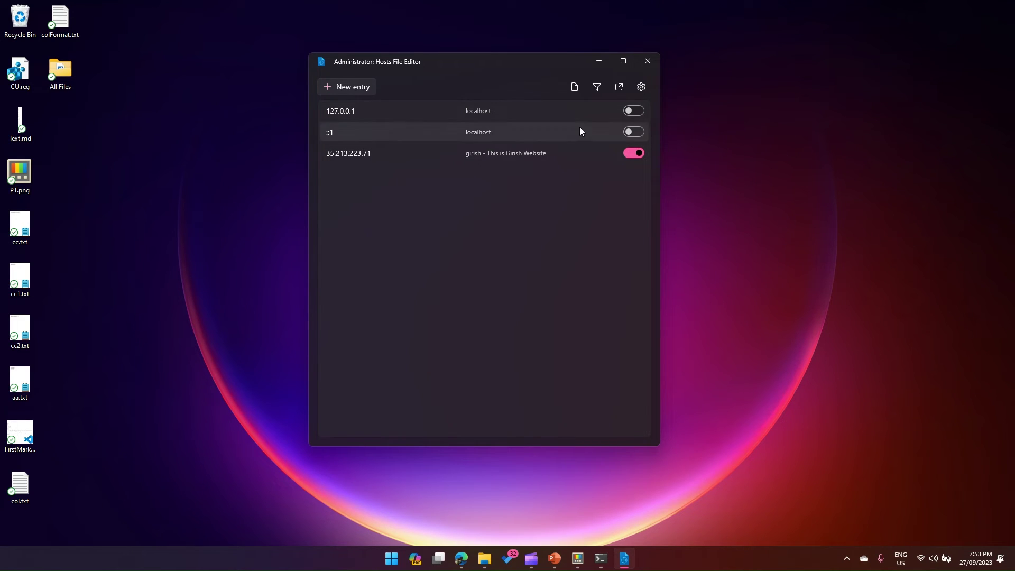
left_click(575, 87)
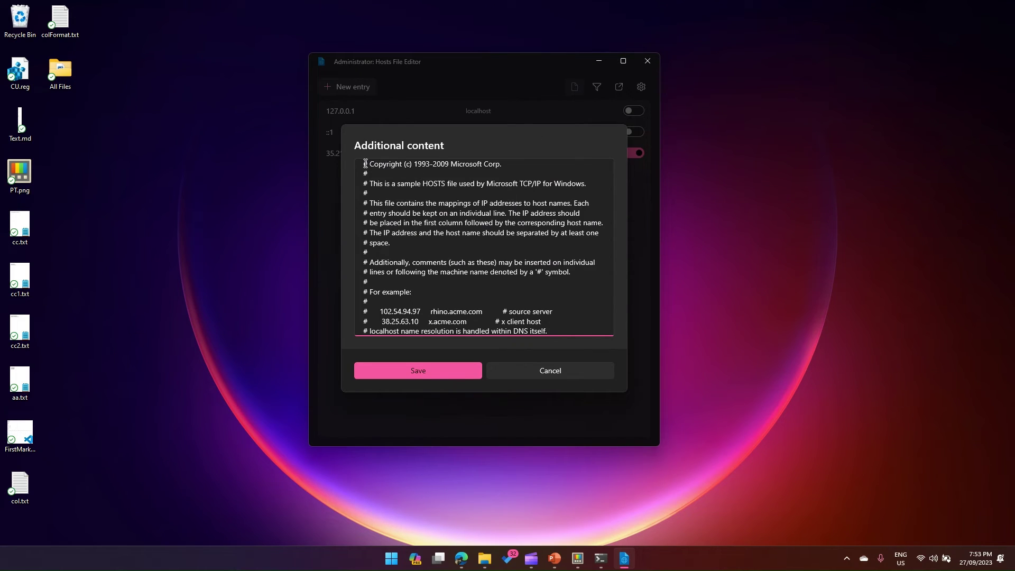
left_click_drag(364, 165, 393, 259)
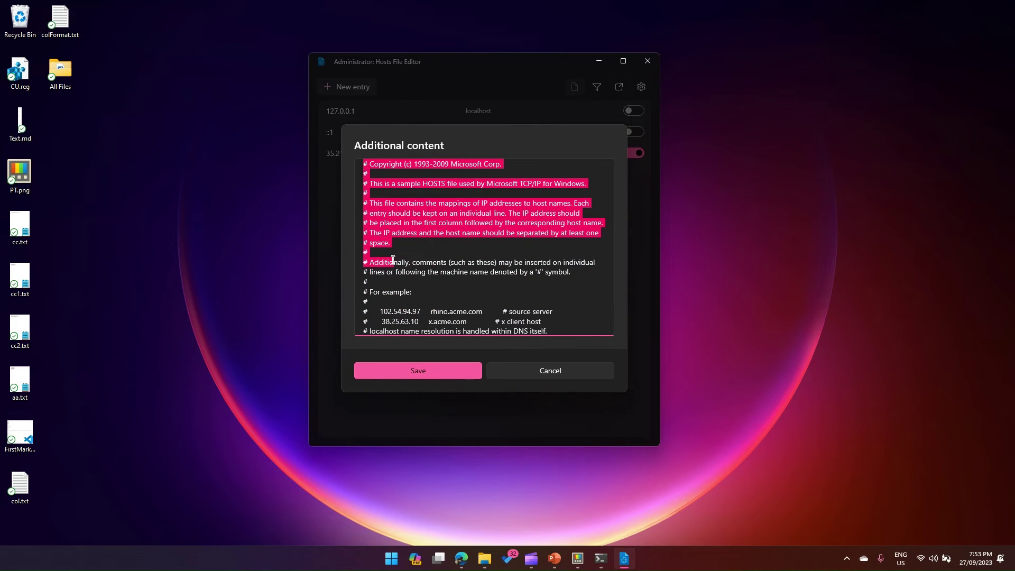
left_click(366, 163)
left_click_drag(369, 163, 495, 164)
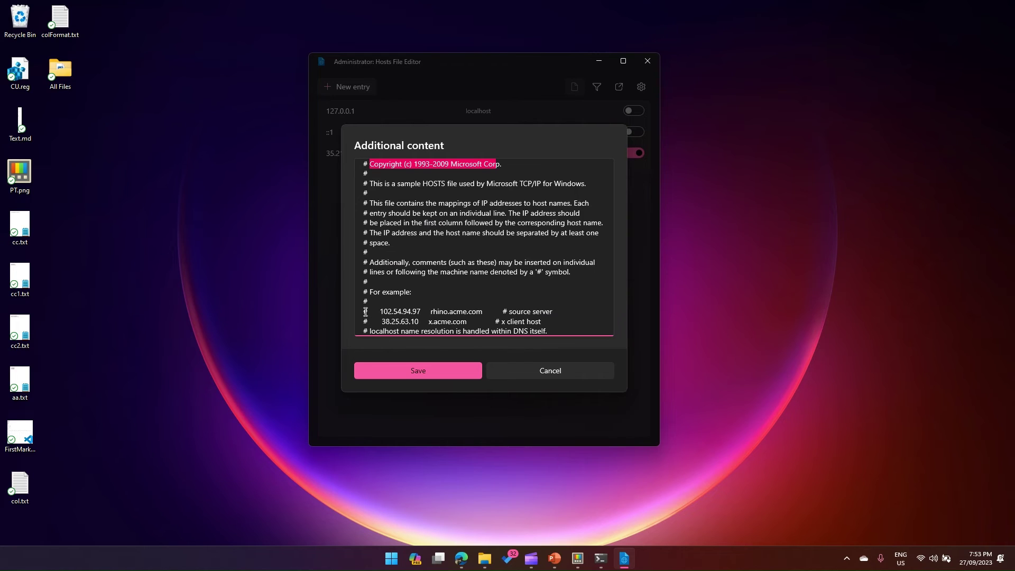
left_click_drag(375, 312, 561, 312)
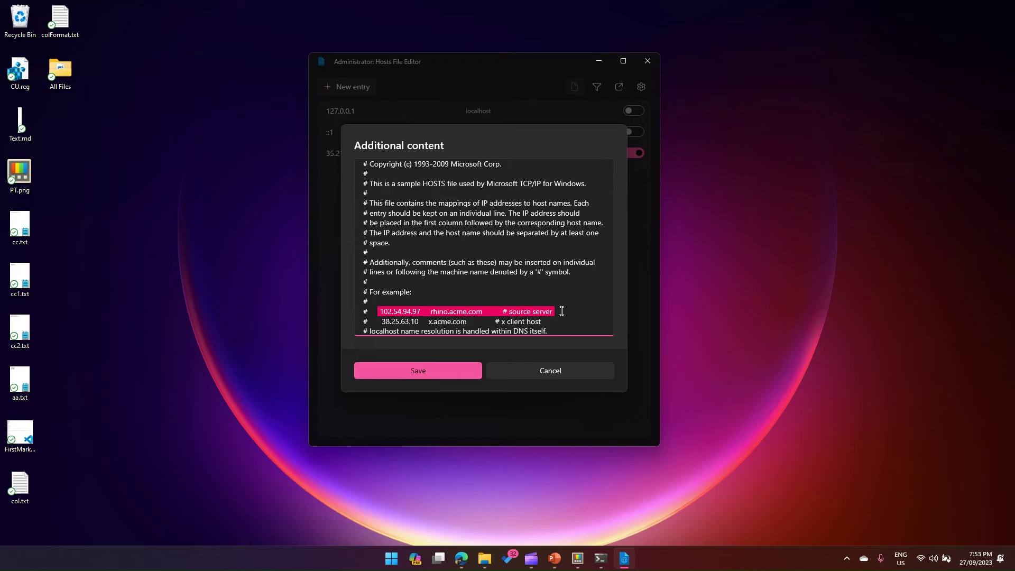
left_click(437, 311)
left_click_drag(369, 312, 434, 311)
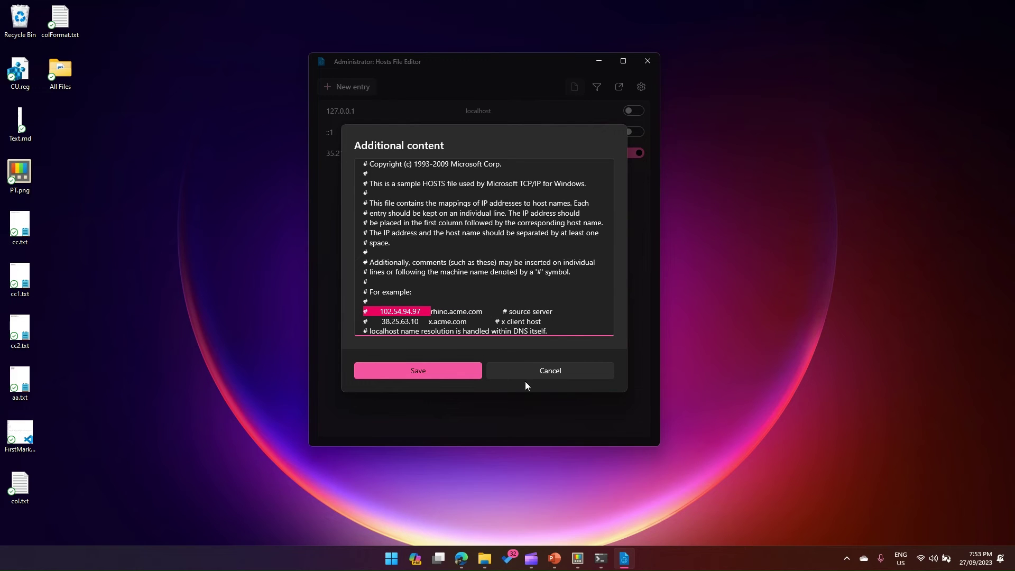
left_click(555, 372)
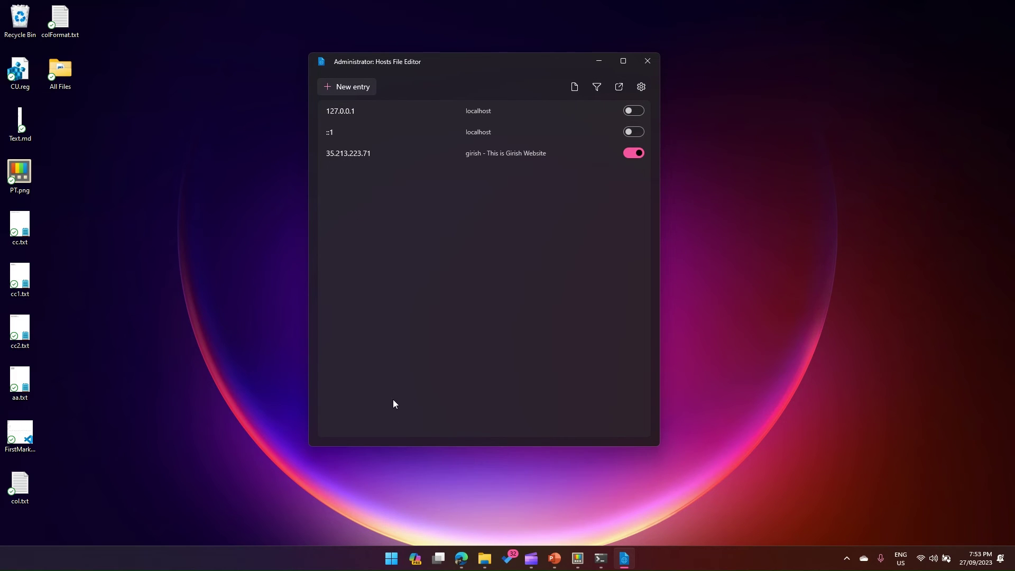
Toggle the 35.213.223.71 entry off and on, then move it up and back down.
left_click(629, 153)
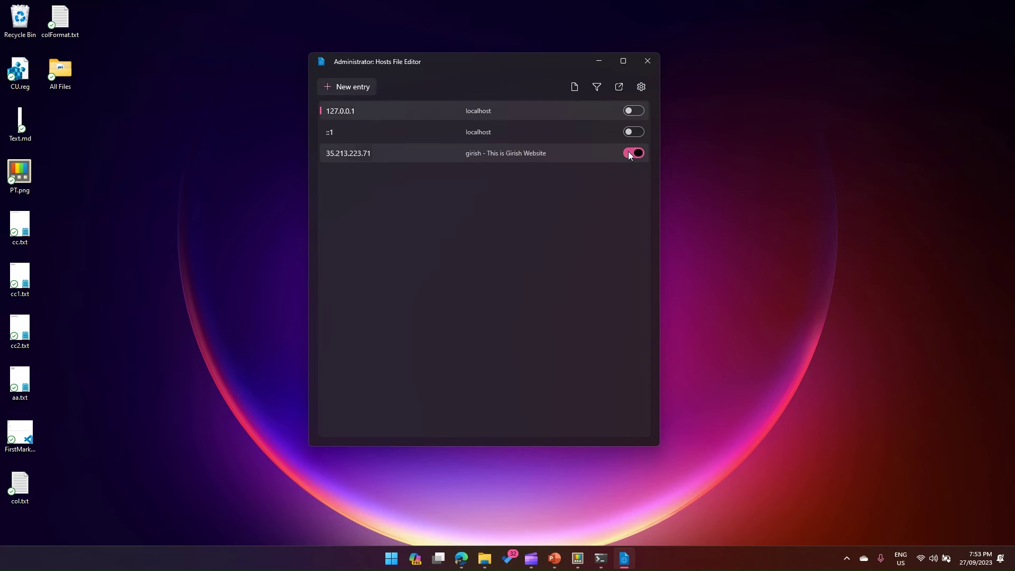
left_click(637, 152)
left_click(631, 152)
right_click(588, 154)
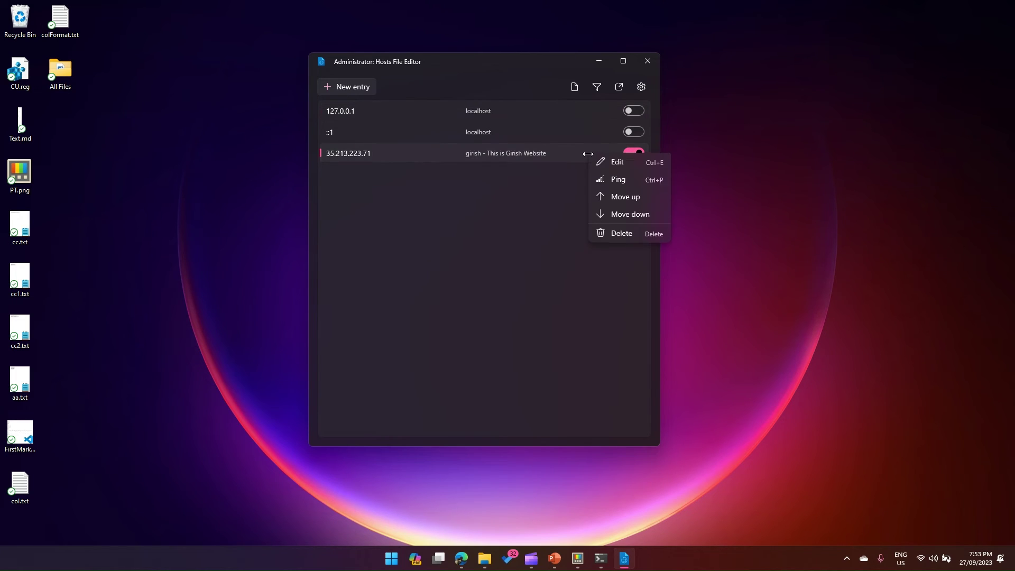
left_click(625, 200)
right_click(590, 138)
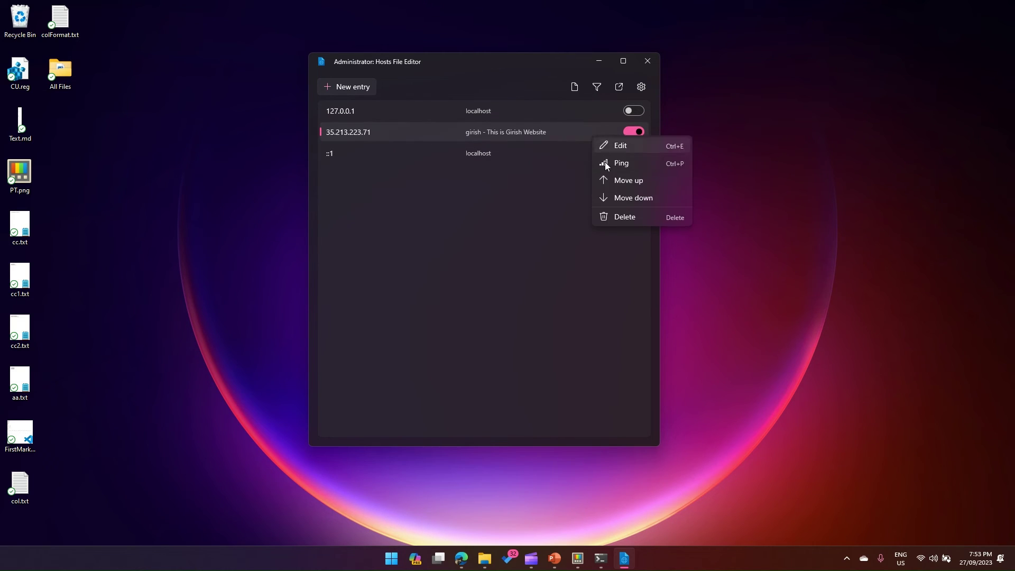
left_click(626, 202)
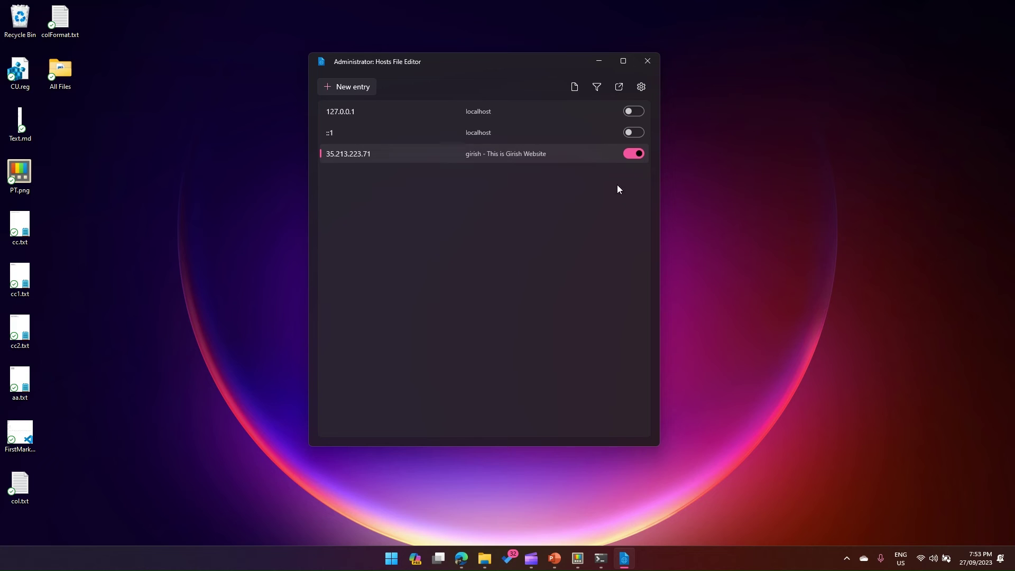
Ping the 35.213.223.71 entry, update it unchanged, then minimise the editor.
right_click(594, 155)
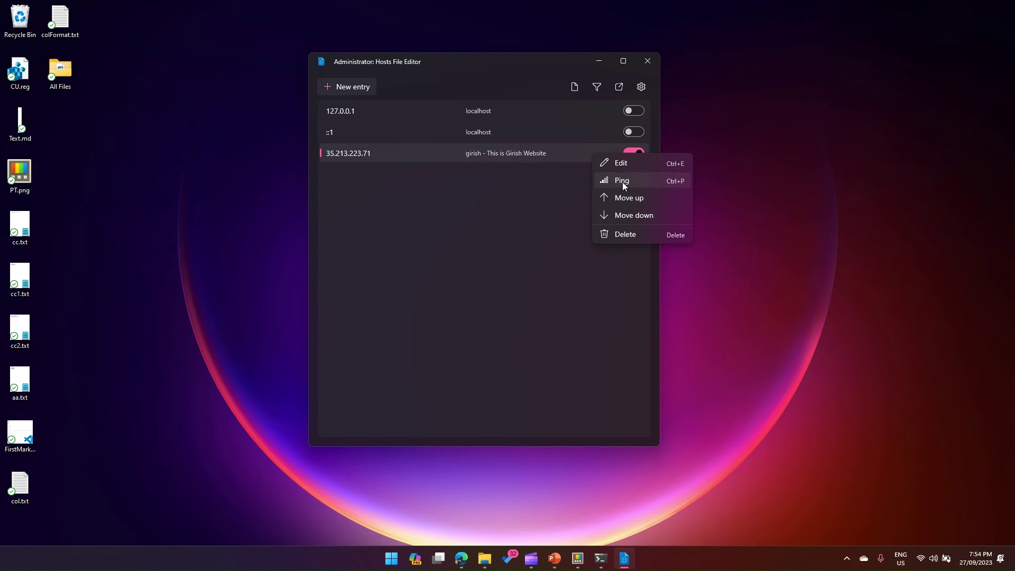
left_click(622, 182)
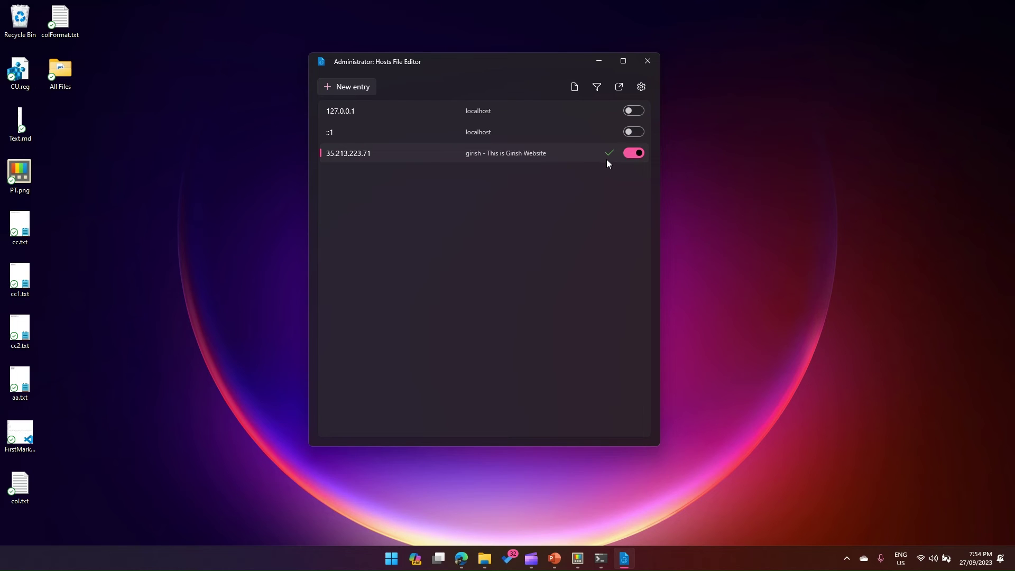
double_click(554, 155)
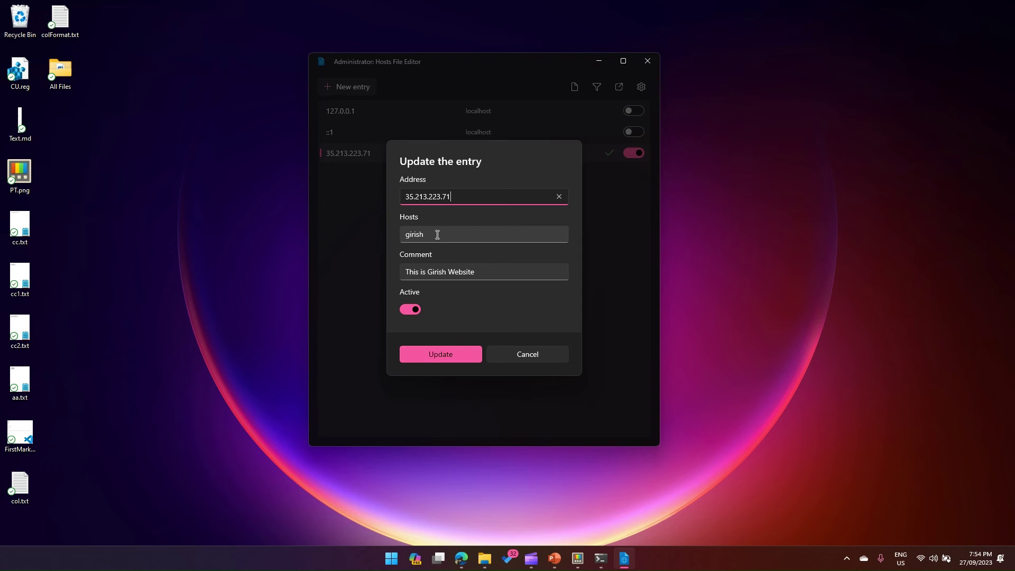
left_click(466, 357)
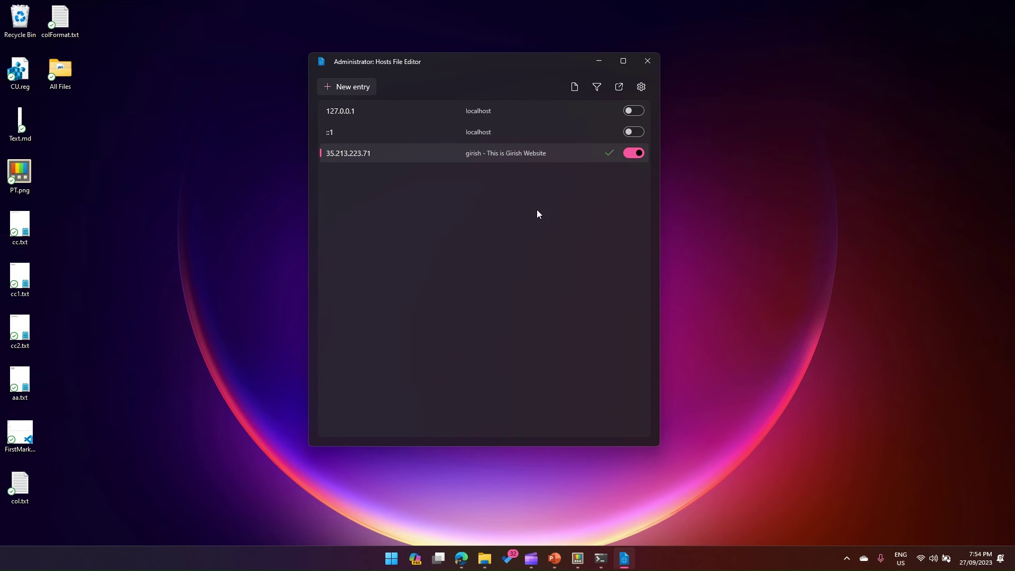
left_click(624, 561)
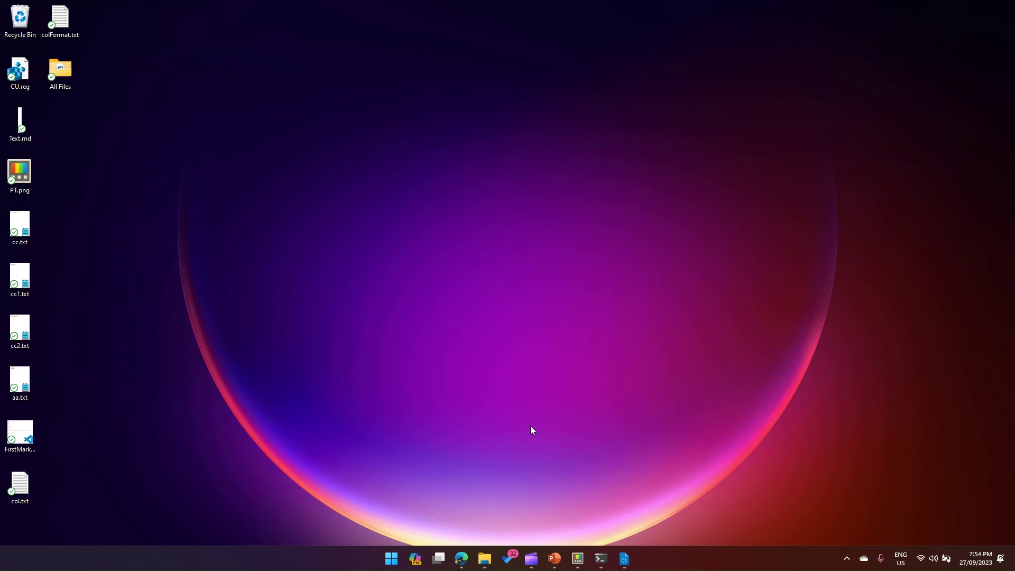
Run 'ping girish' in Command Prompt, getting replies from 35.213.223.71.
left_click(608, 565)
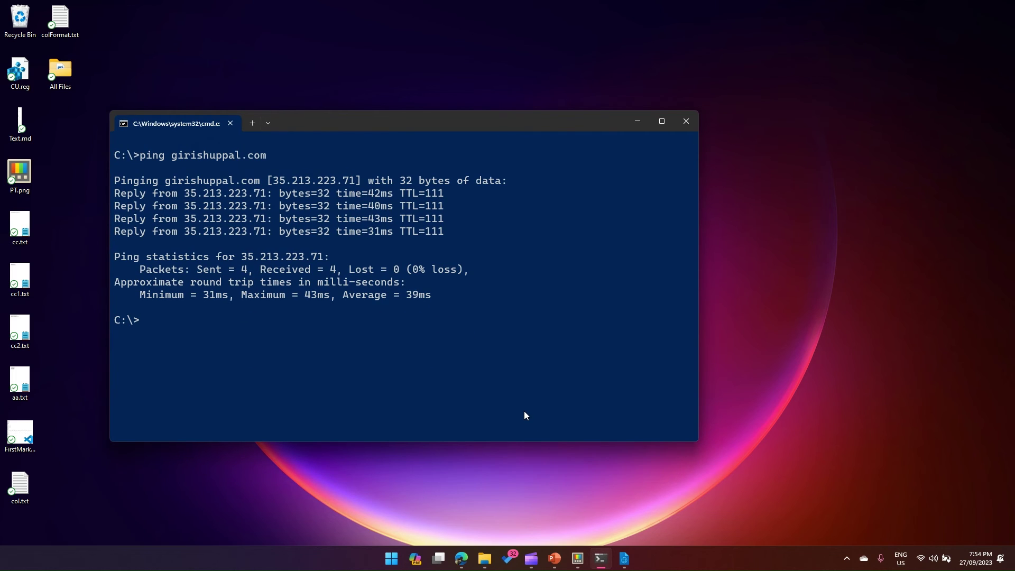
type("ping girish")
key("Return")
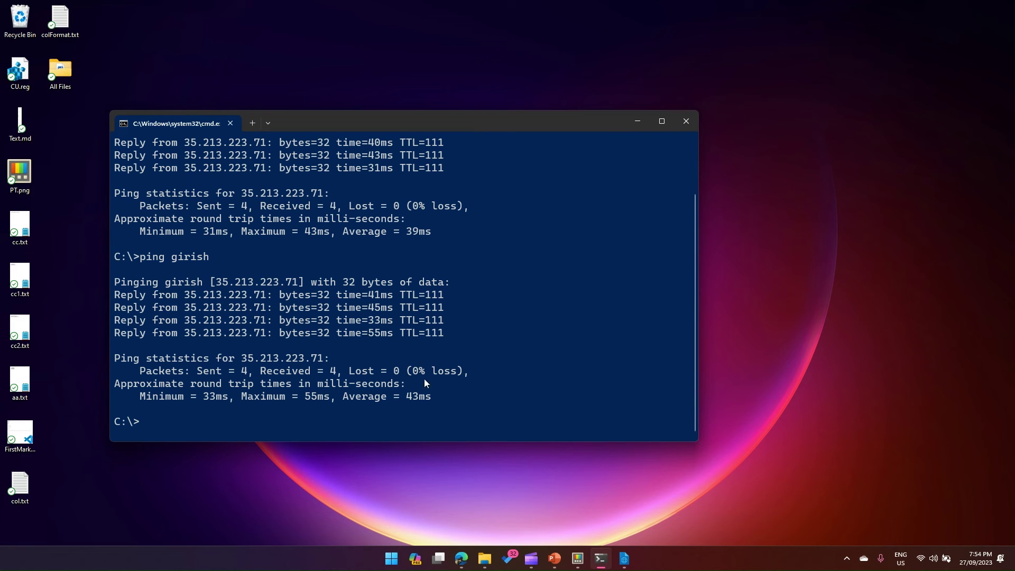
left_click(623, 561)
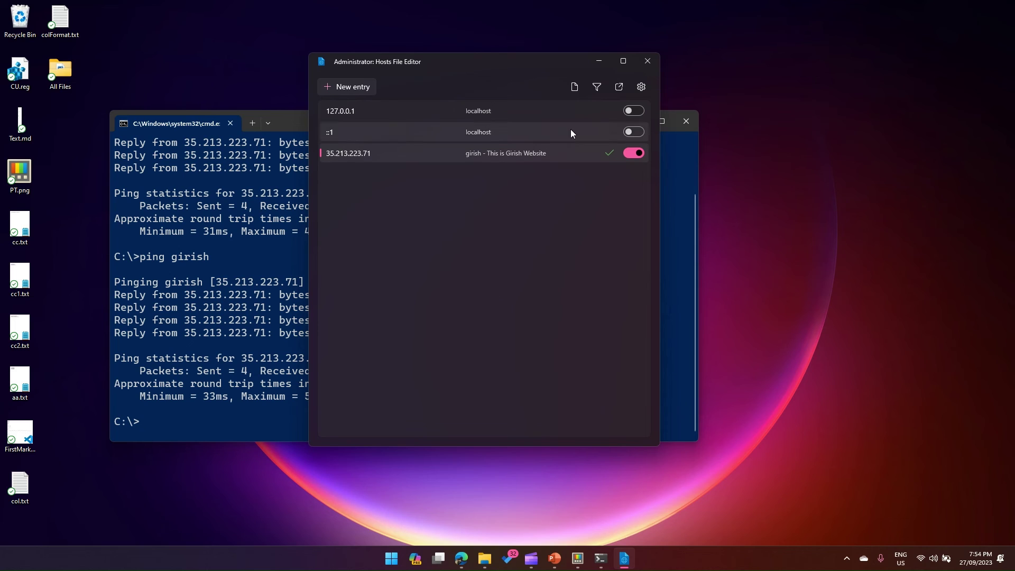
Move the editor aside, start then cancel a new entry, and close the editor.
left_click(619, 87)
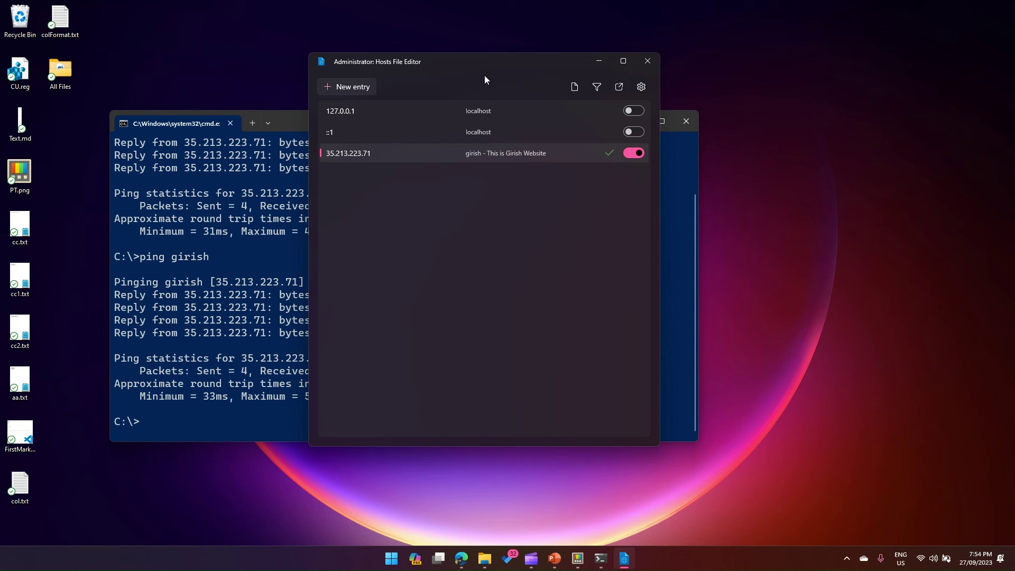
left_click_drag(460, 67, 527, 63)
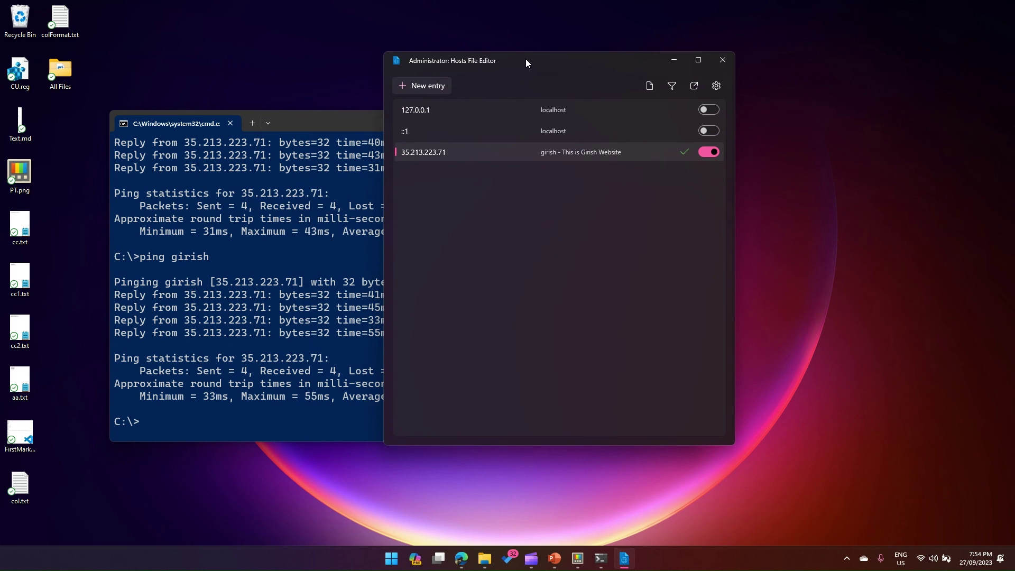
left_click(429, 88)
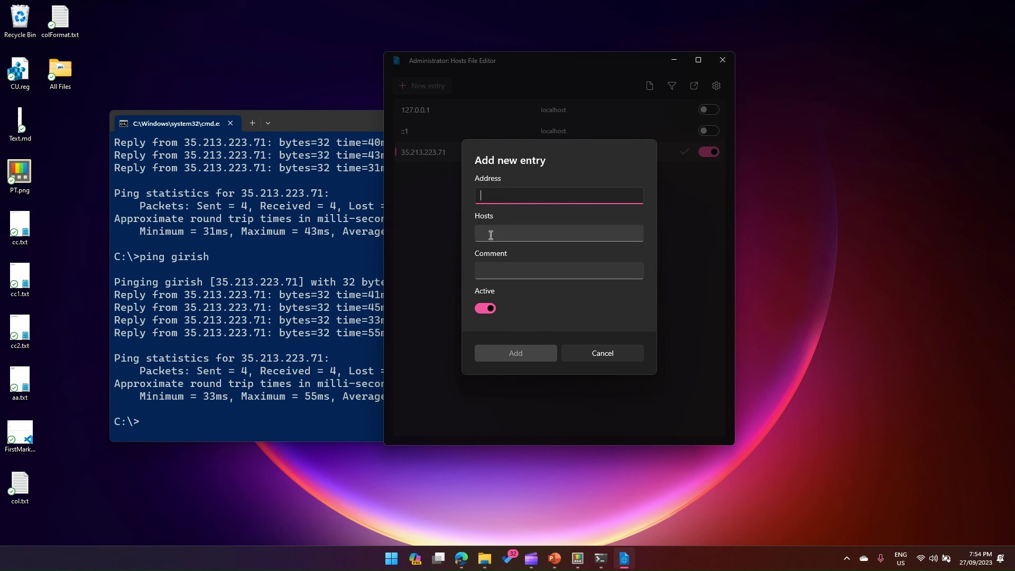
left_click(625, 358)
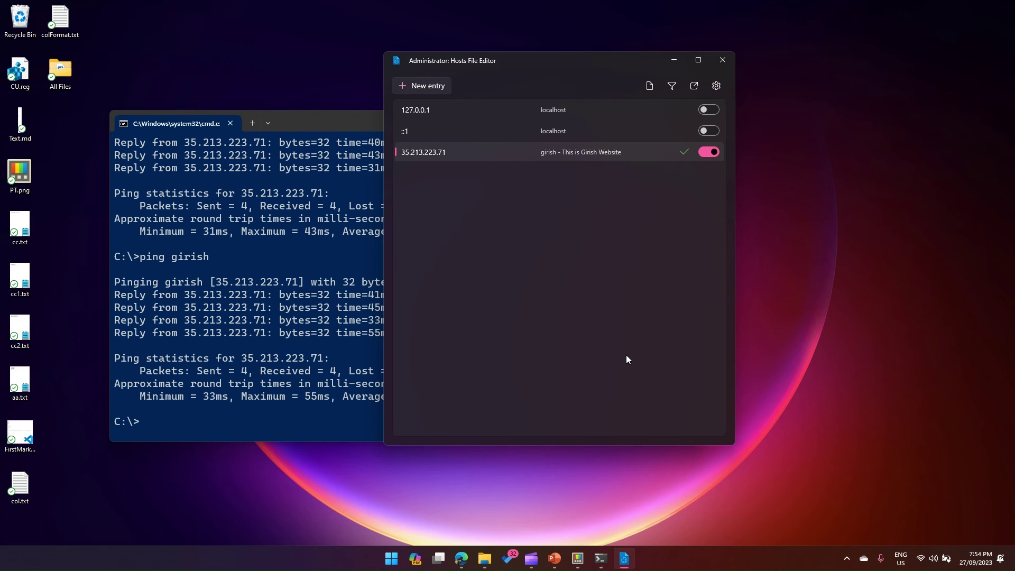
left_click(721, 60)
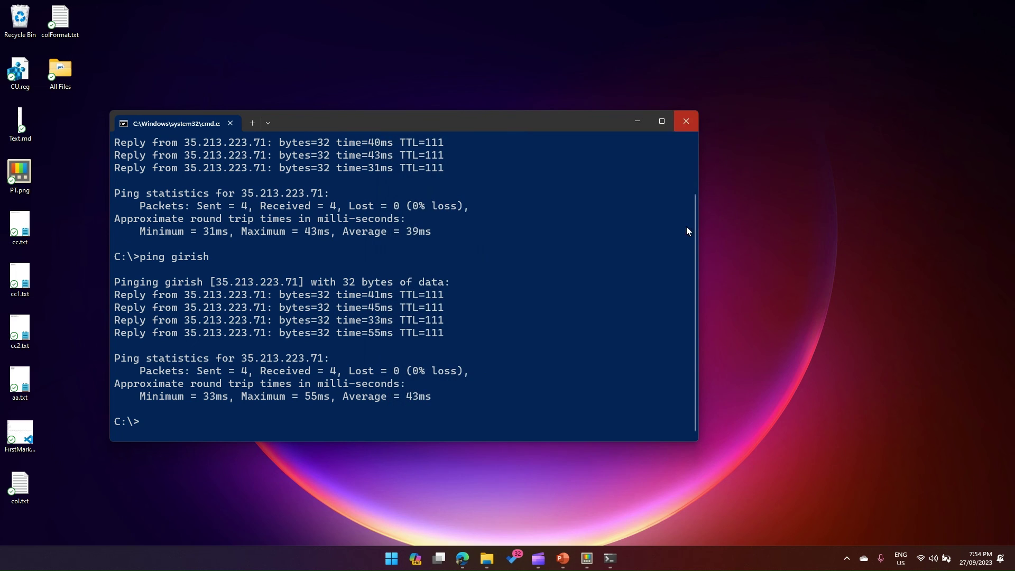
Reopen the hosts file from the etc folder window in Notepad, just once.
mouse_move(496, 558)
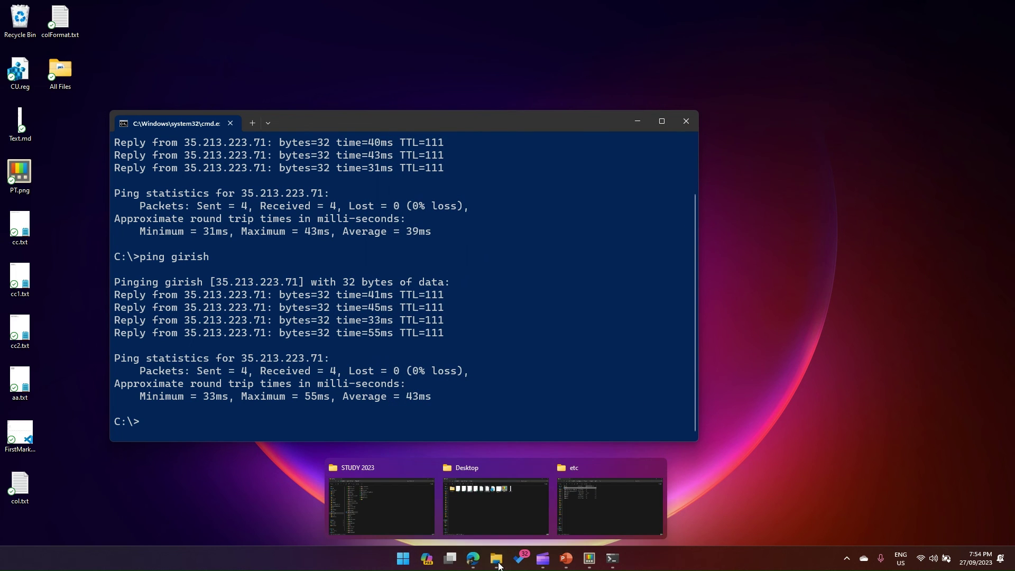
left_click(583, 509)
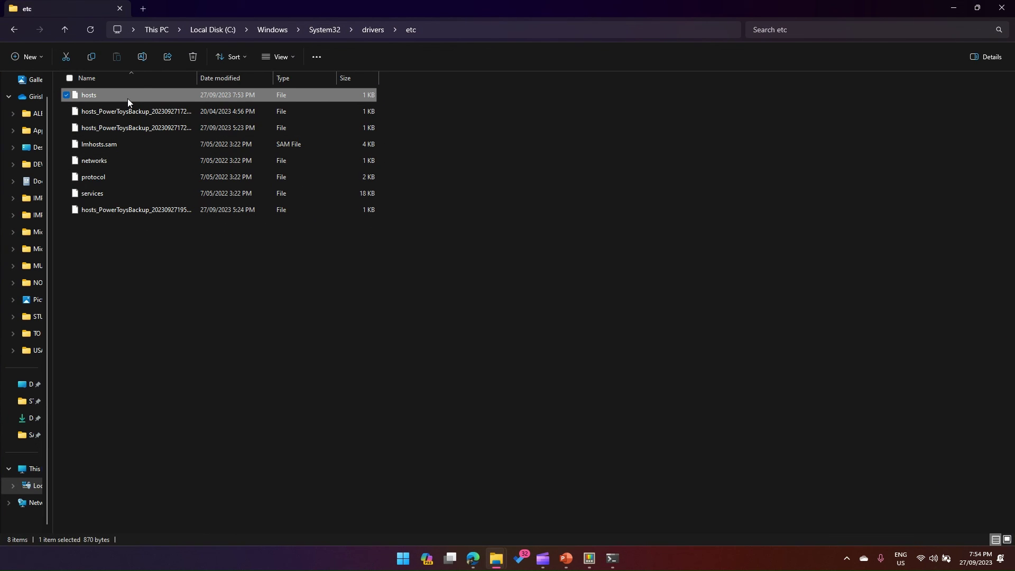
double_click(127, 96)
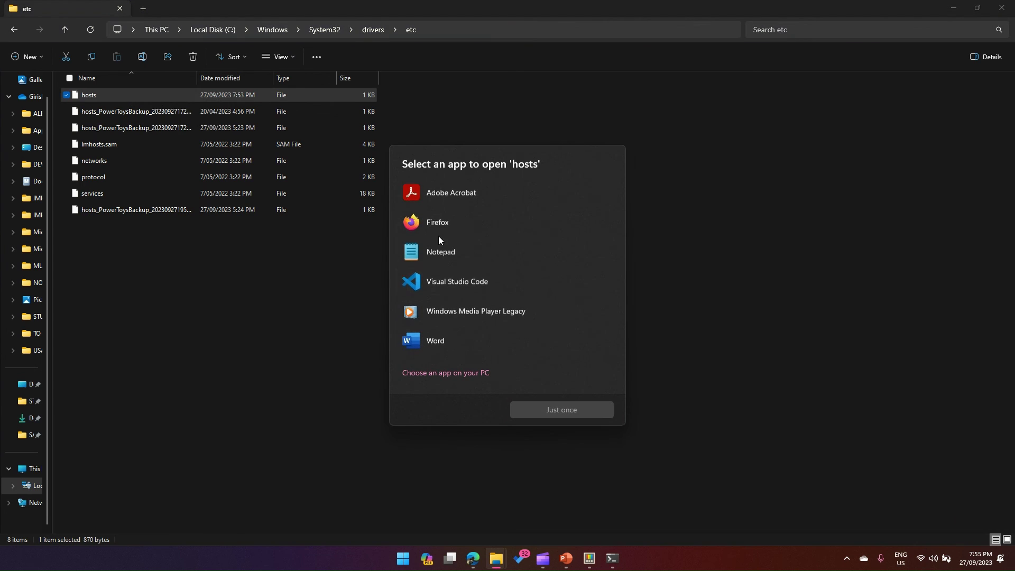
left_click(562, 408)
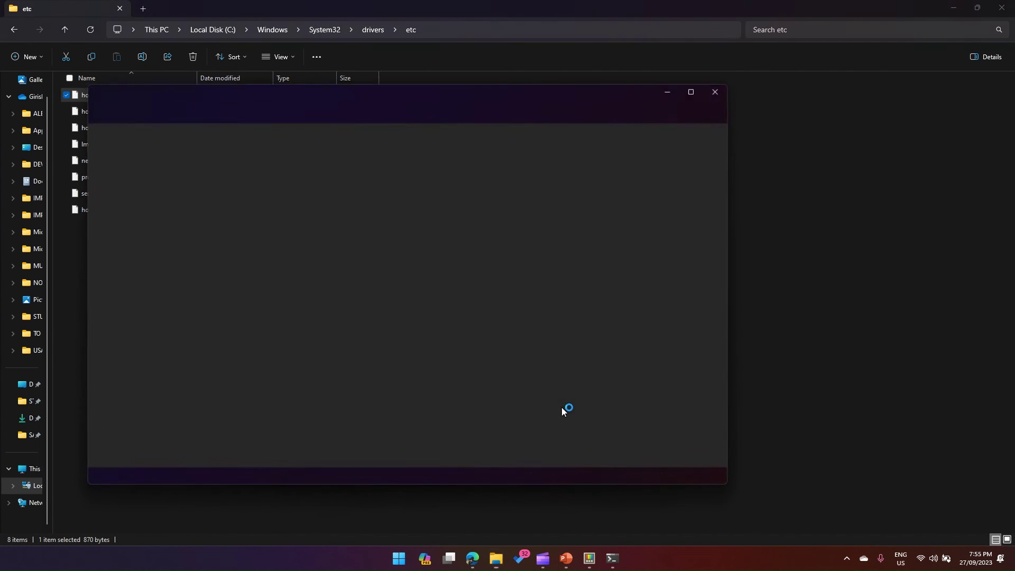
Inspect the final 35.213.223.71 girish line in Notepad, then return to PowerToys Settings.
left_click_drag(105, 326, 317, 320)
left_click(369, 336)
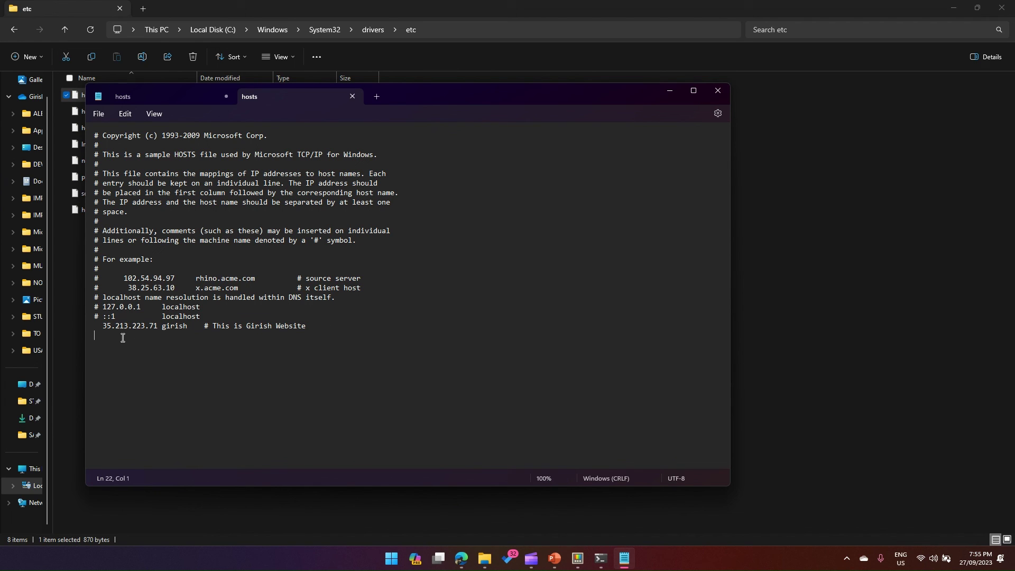
left_click_drag(107, 325, 319, 325)
left_click(167, 325)
left_click(344, 325)
left_click(579, 561)
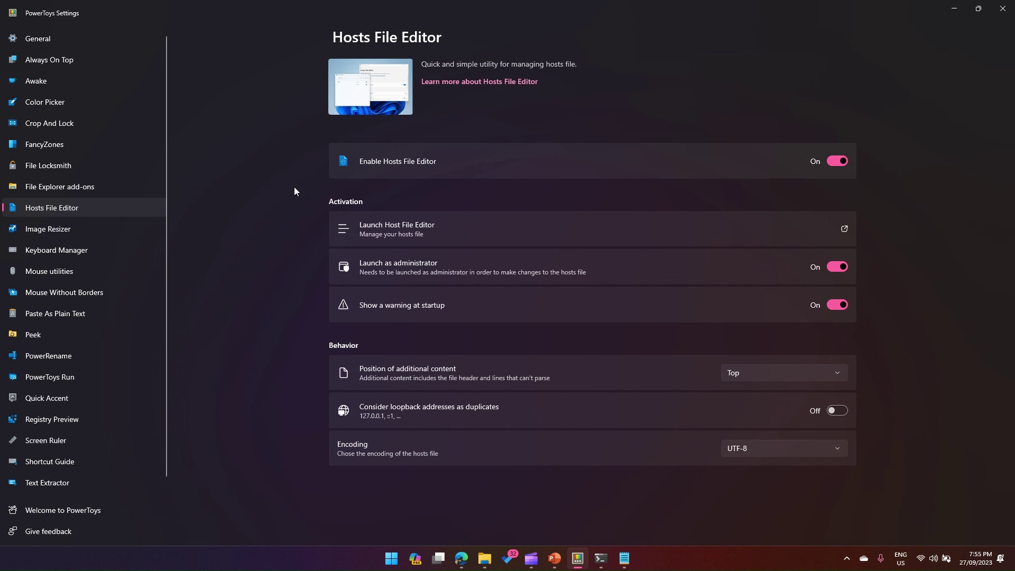